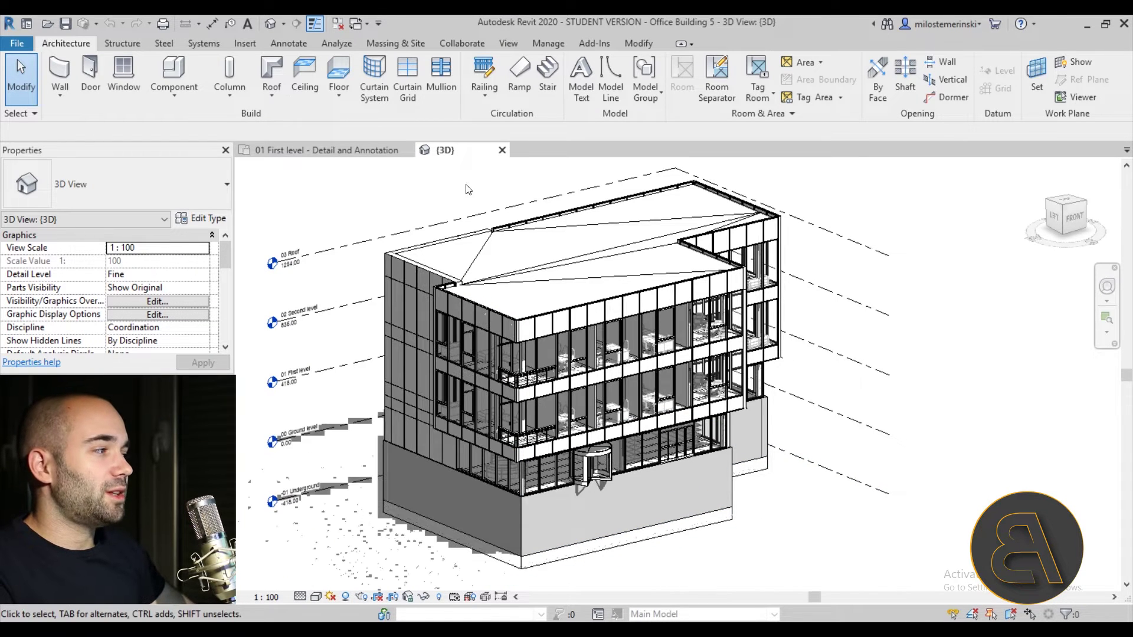
- Examine the office building's exterior in 3D and the room layout on the first-level Detail and Annotation plan
{"action": "scroll", "coordinate": [467, 501], "scroll_direction": "down", "scroll_amount": 2}
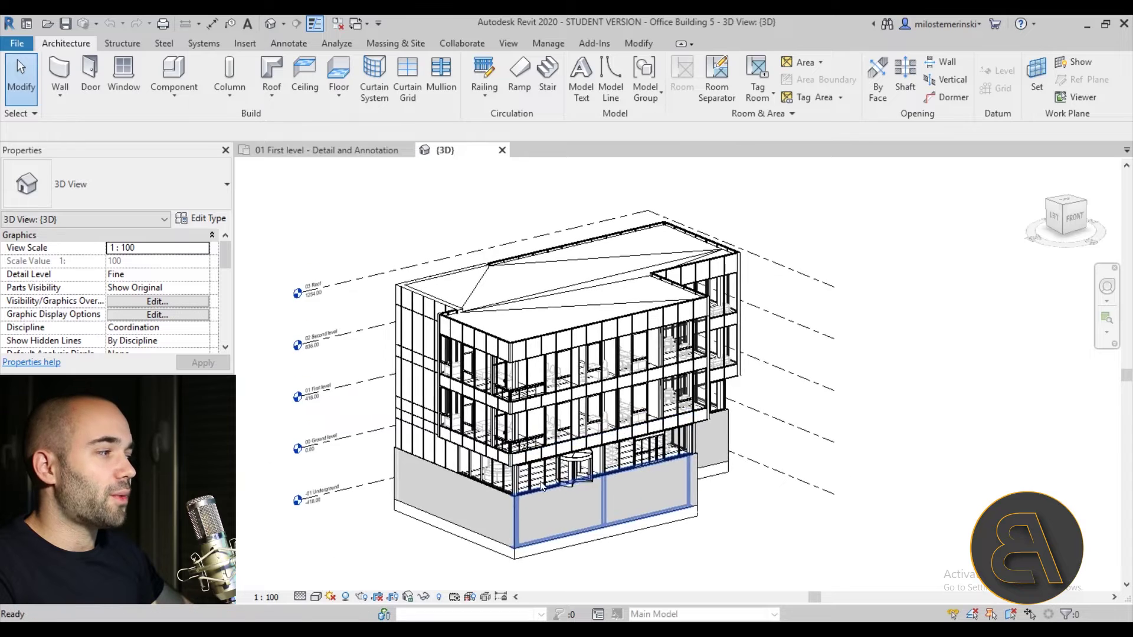
{"action": "scroll", "coordinate": [541, 486], "scroll_direction": "up", "scroll_amount": 2}
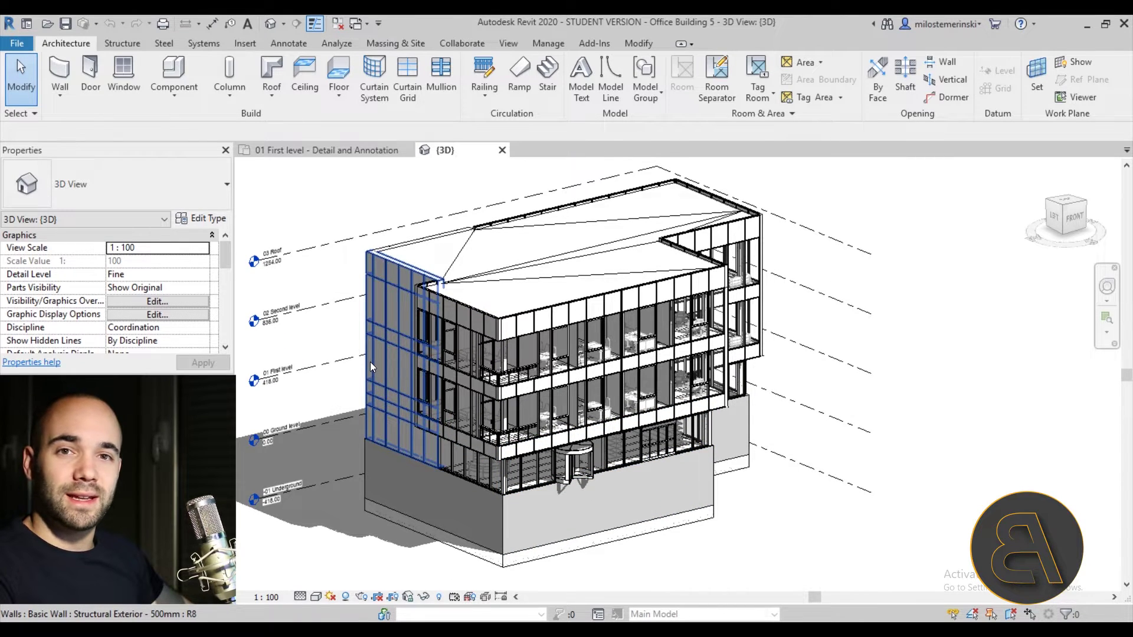
{"action": "middle_click_drag", "start_coordinate": [367, 401], "coordinate": [584, 424], "text": "shift"}
{"action": "scroll", "coordinate": [565, 323], "scroll_direction": "up", "scroll_amount": 2}
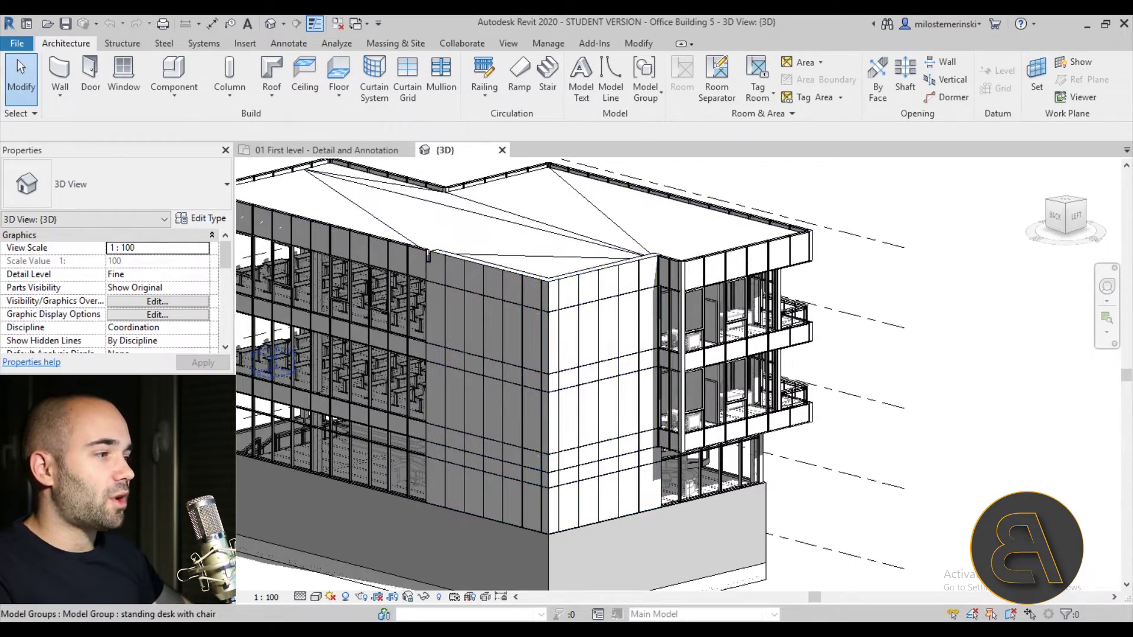
{"action": "left_click", "coordinate": [326, 151]}
{"action": "scroll", "coordinate": [507, 271], "scroll_direction": "up", "scroll_amount": 2}
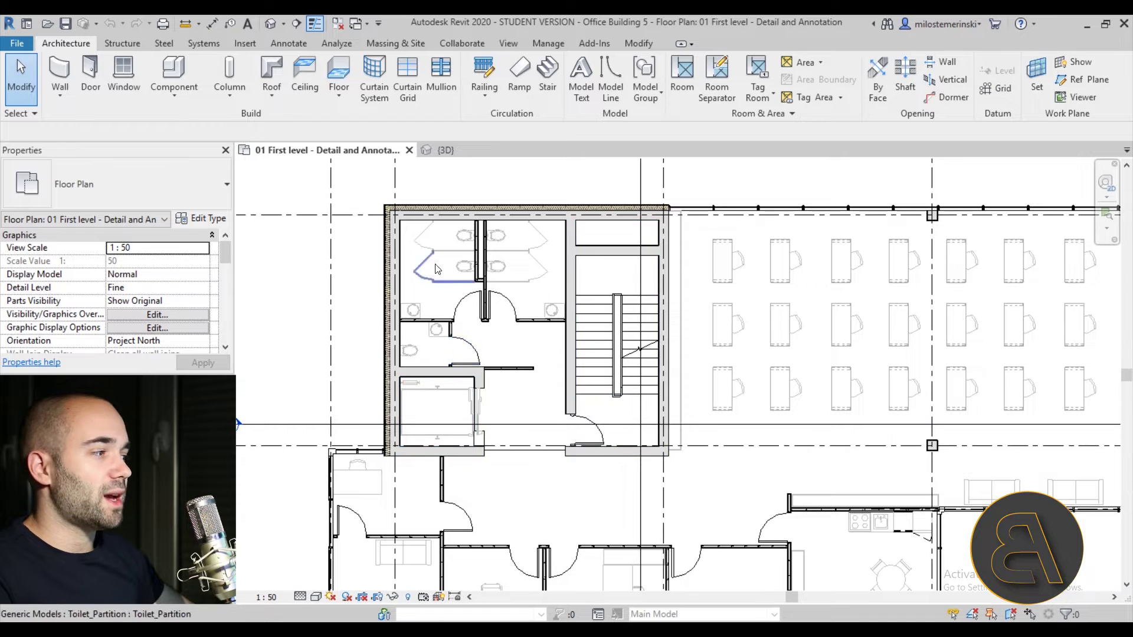
{"action": "scroll", "coordinate": [436, 268], "scroll_direction": "down", "scroll_amount": 3}
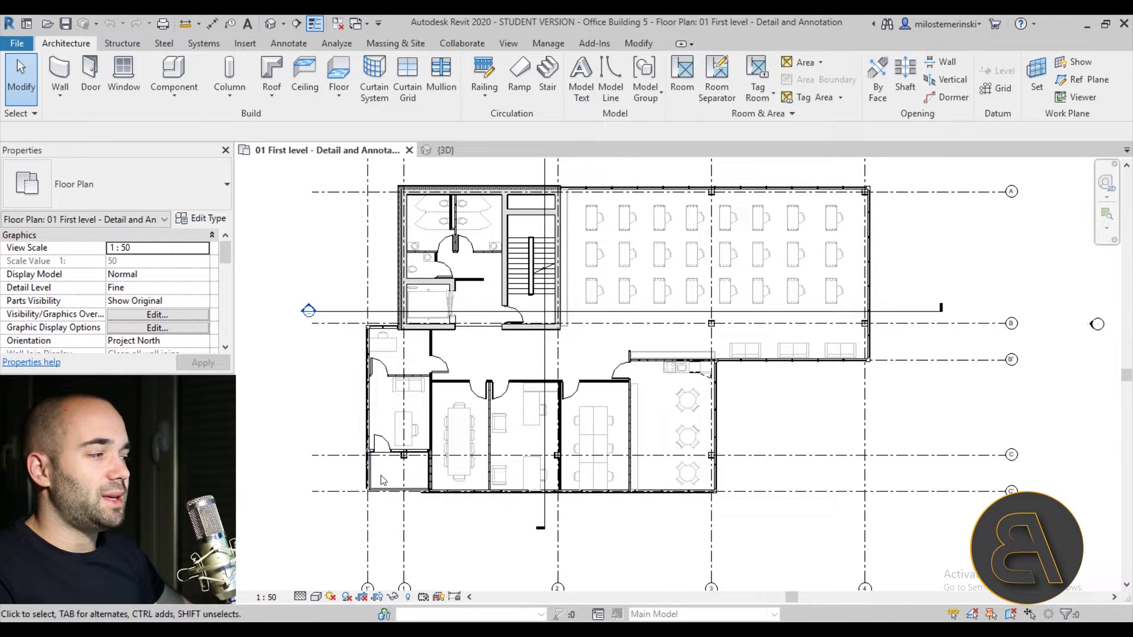
- Return to the 3D view and inspect the horizontal reveal in the upper part of the rear exterior wall
{"action": "left_click", "coordinate": [449, 151]}
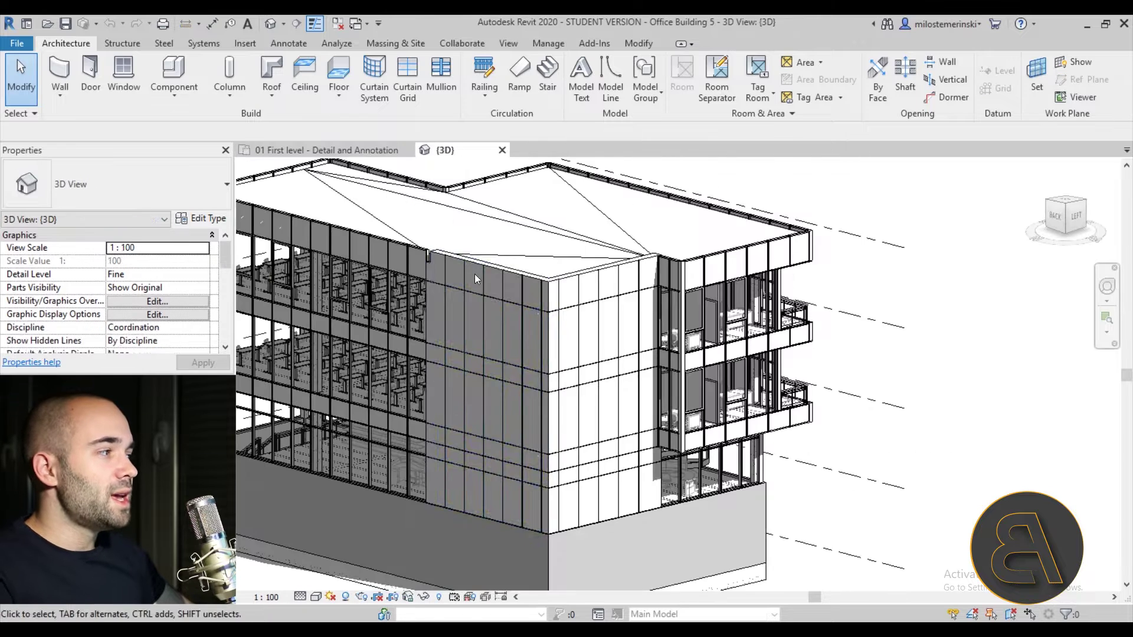
{"action": "scroll", "coordinate": [501, 278], "scroll_direction": "down", "scroll_amount": 2}
{"action": "scroll", "coordinate": [510, 282], "scroll_direction": "up", "scroll_amount": 2}
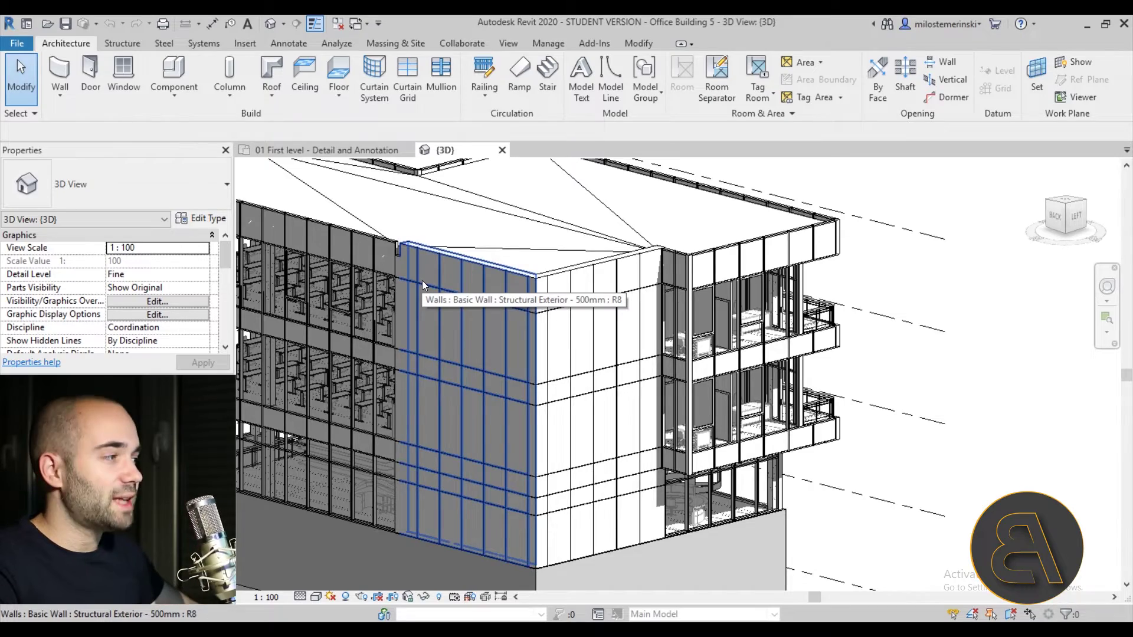
{"action": "middle_click_drag", "start_coordinate": [423, 285], "coordinate": [481, 361], "text": "shift"}
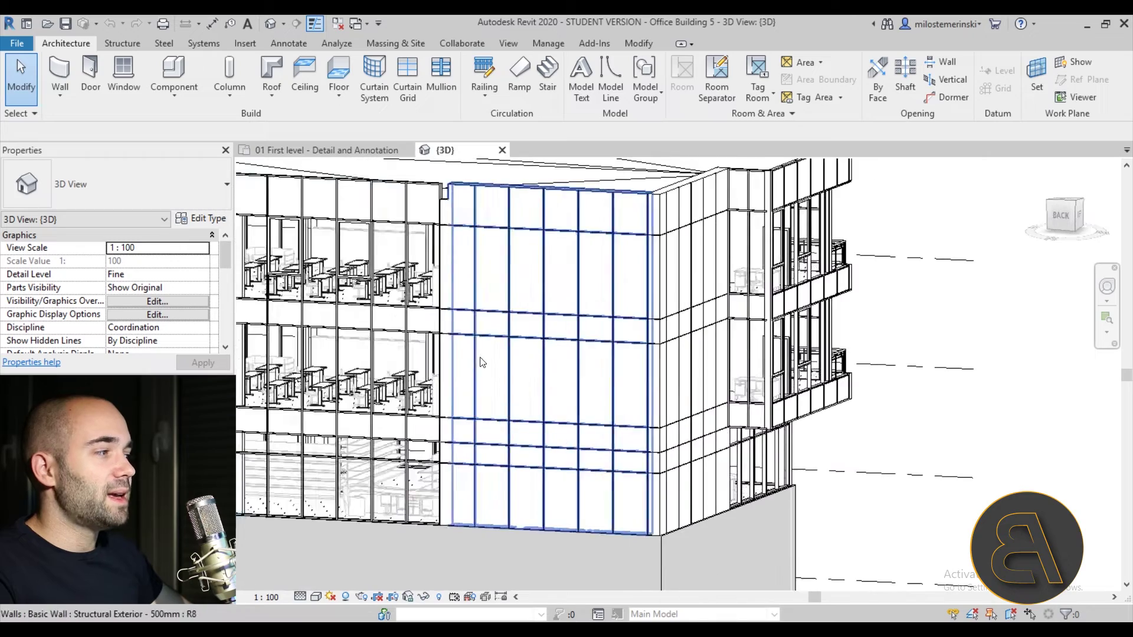
{"action": "middle_click_drag", "start_coordinate": [531, 413], "coordinate": [567, 374], "text": "shift"}
{"action": "scroll", "coordinate": [498, 271], "scroll_direction": "up", "scroll_amount": 8}
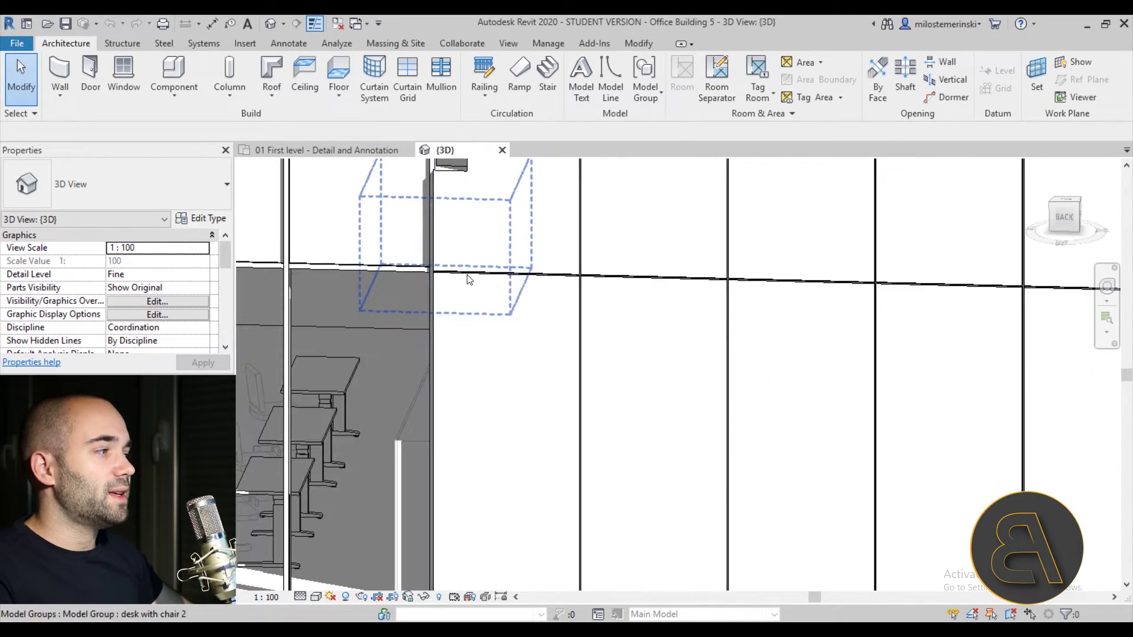
{"action": "left_click", "coordinate": [544, 275]}
{"action": "scroll", "coordinate": [484, 298], "scroll_direction": "down", "scroll_amount": 5}
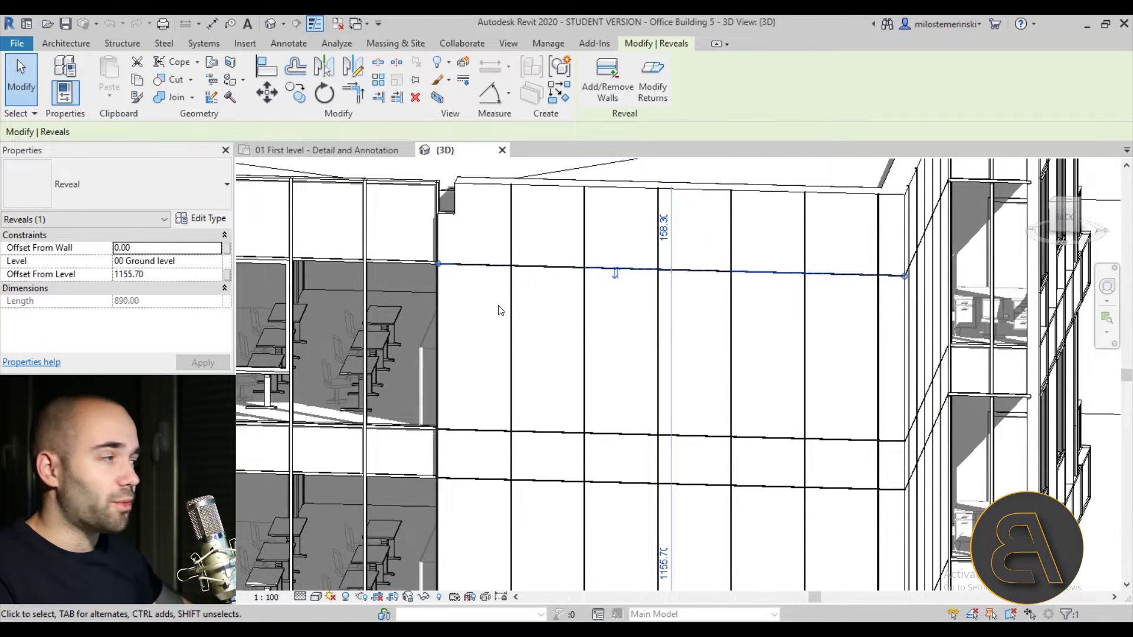
{"action": "middle_click_drag", "start_coordinate": [501, 310], "coordinate": [616, 340], "text": "shift"}
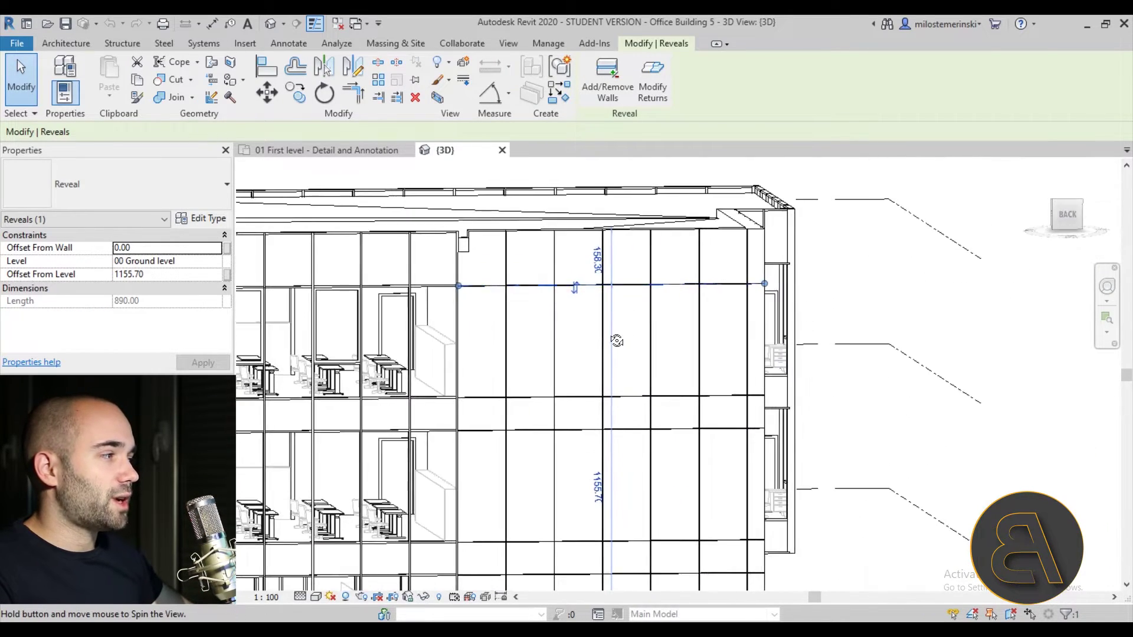
{"action": "left_click", "coordinate": [472, 182]}
{"action": "scroll", "coordinate": [473, 181], "scroll_direction": "down", "scroll_amount": 3}
{"action": "middle_click_drag", "start_coordinate": [519, 271], "coordinate": [567, 314], "text": "shift"}
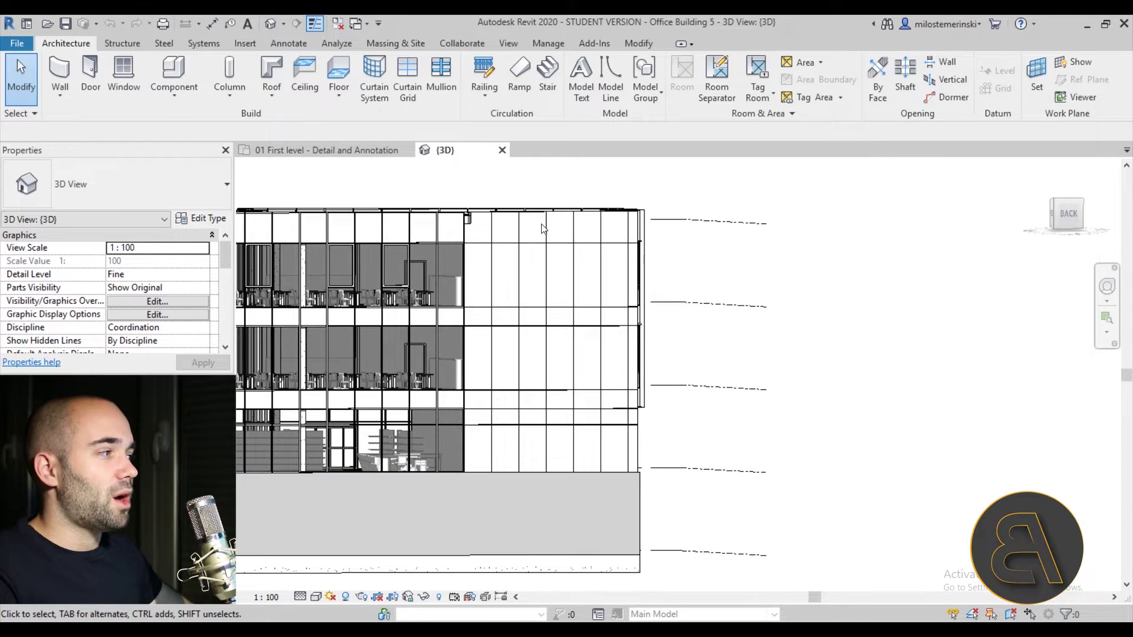
- Examine how the panel joints continue around the building corner from the rear facade to the side facade
{"action": "middle_click_drag", "start_coordinate": [543, 229], "coordinate": [554, 290], "text": "shift"}
{"action": "scroll", "coordinate": [554, 292], "scroll_direction": "up", "scroll_amount": 4}
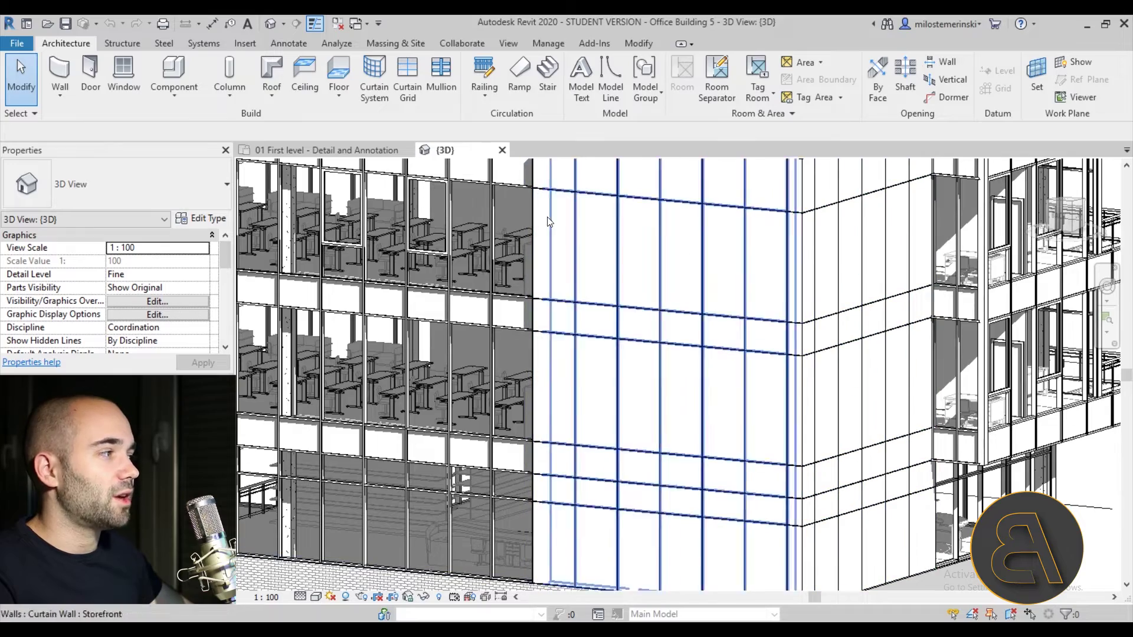
{"action": "scroll", "coordinate": [578, 371], "scroll_direction": "down", "scroll_amount": 3}
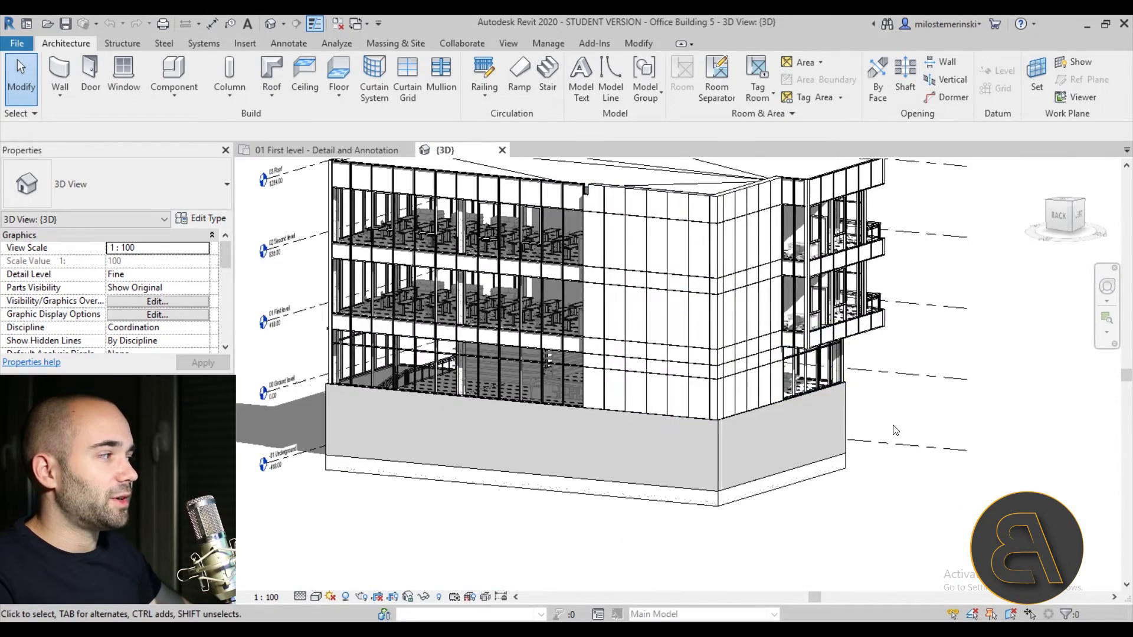
{"action": "middle_click_drag", "start_coordinate": [921, 392], "coordinate": [715, 457], "text": "shift"}
{"action": "scroll", "coordinate": [661, 296], "scroll_direction": "up", "scroll_amount": 3}
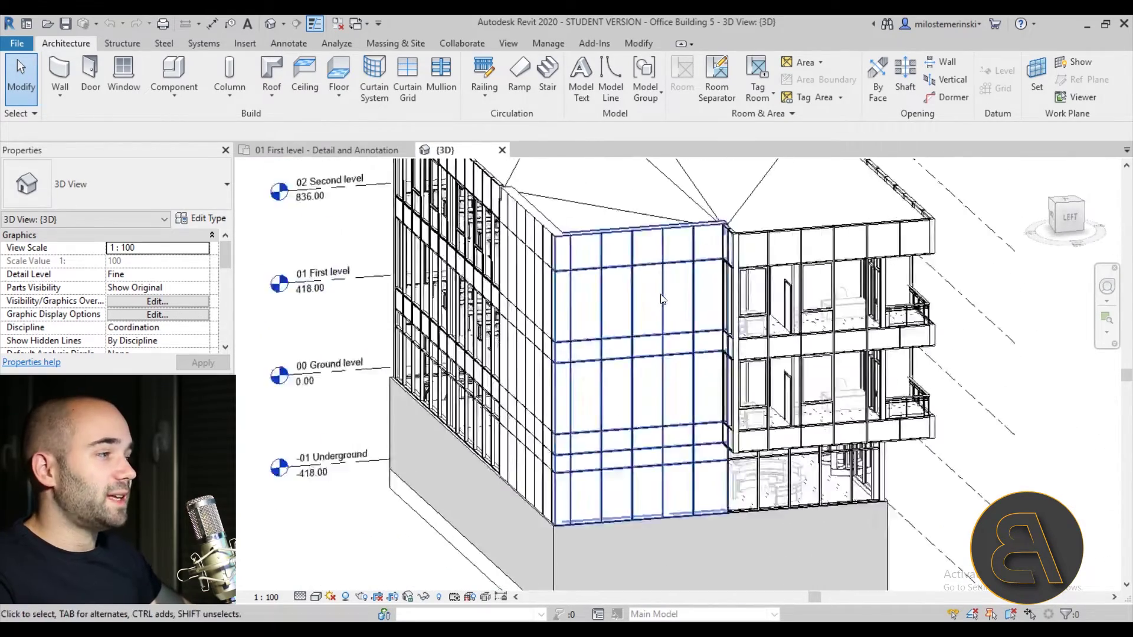
{"action": "scroll", "coordinate": [626, 348], "scroll_direction": "down", "scroll_amount": 2}
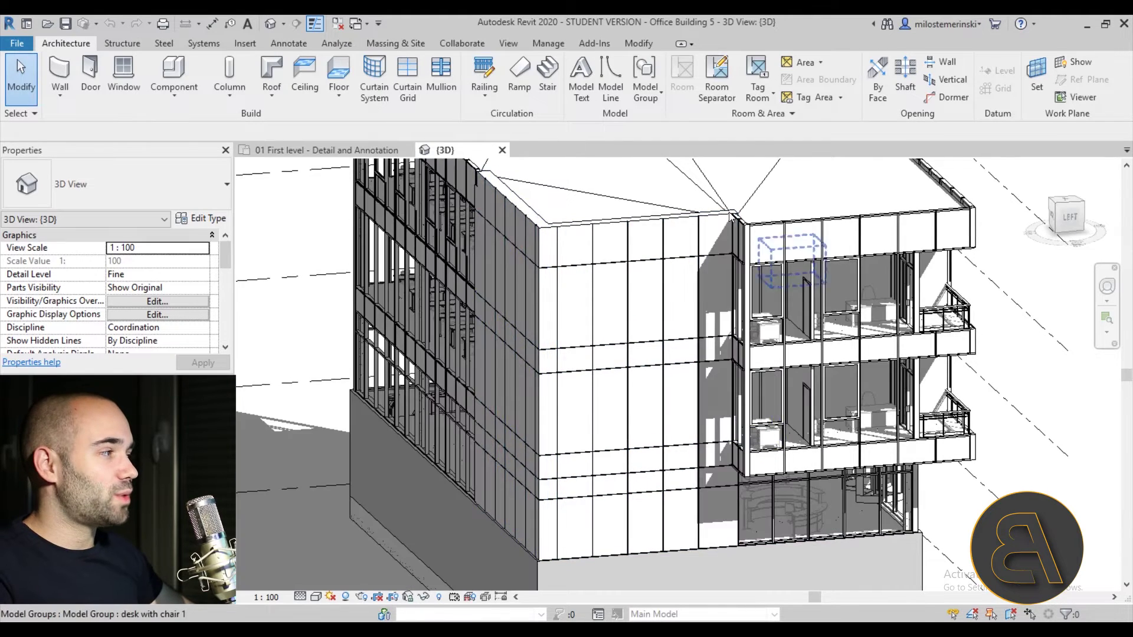
{"action": "middle_click_drag", "start_coordinate": [582, 387], "coordinate": [582, 370], "text": "shift"}
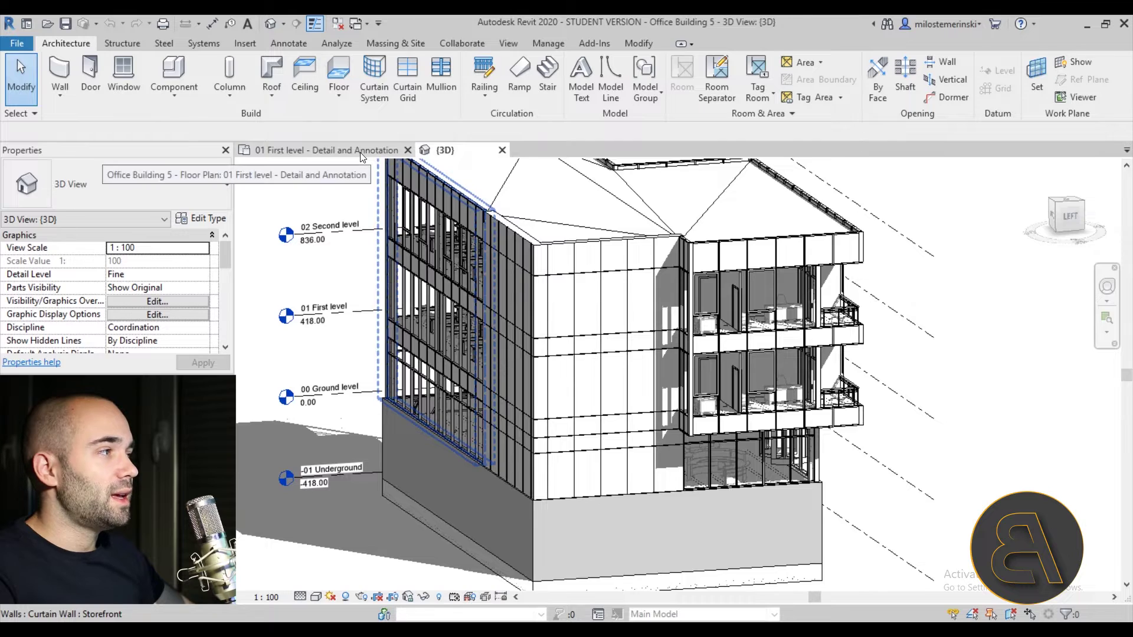
- Open the 01 First level - Detail and Annotation plan and examine the exterior wall's insulation and cladding joints
{"action": "left_click", "coordinate": [321, 150]}
{"action": "scroll", "coordinate": [448, 194], "scroll_direction": "up", "scroll_amount": 6}
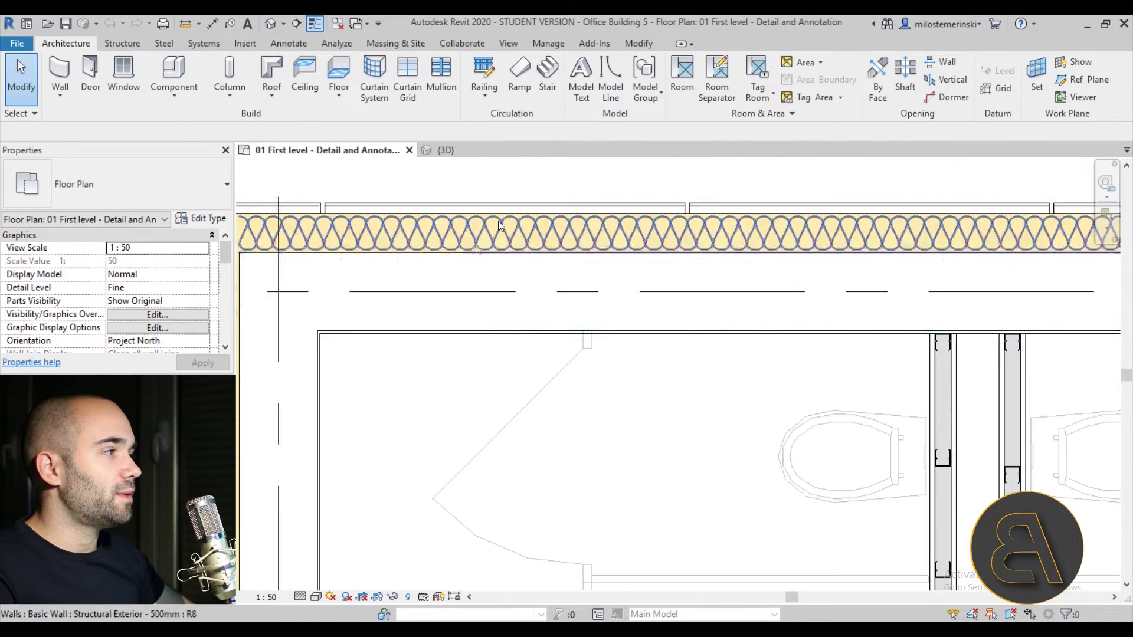
{"action": "scroll", "coordinate": [421, 264], "scroll_direction": "down", "scroll_amount": 1}
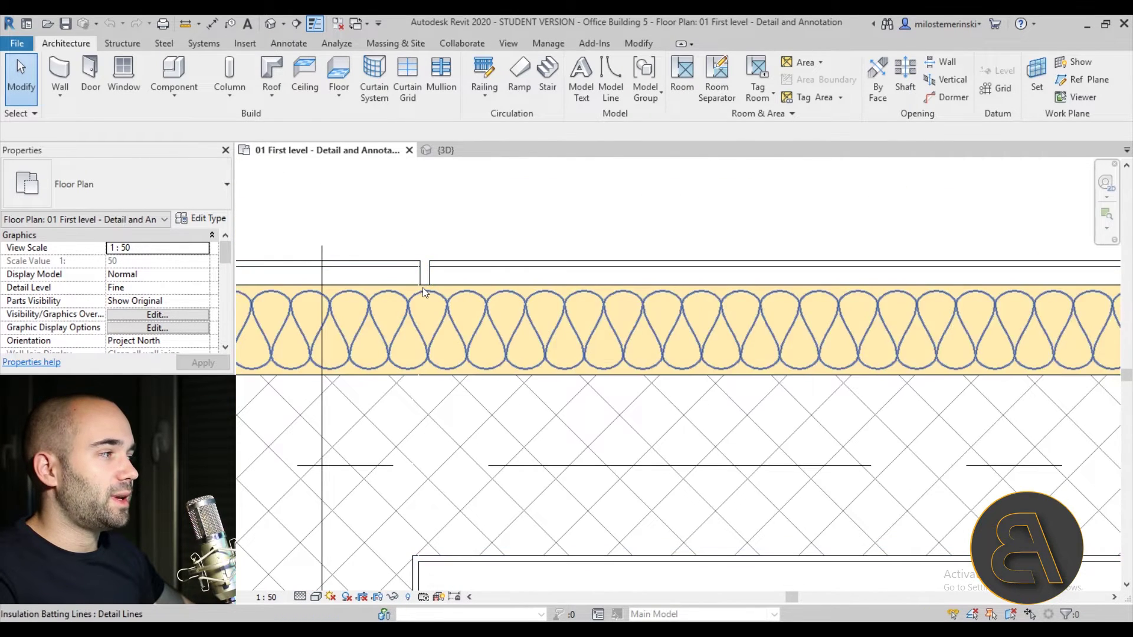
{"action": "scroll", "coordinate": [520, 295], "scroll_direction": "down", "scroll_amount": 4}
{"action": "mouse_move", "coordinate": [519, 294]}
{"action": "middle_mouse_down"}
{"action": "mouse_move", "coordinate": [342, 357]}
{"action": "mouse_move", "coordinate": [354, 349]}
{"action": "mouse_move", "coordinate": [311, 353]}
{"action": "middle_mouse_up"}
{"action": "scroll", "coordinate": [545, 227], "scroll_direction": "up", "scroll_amount": 3}
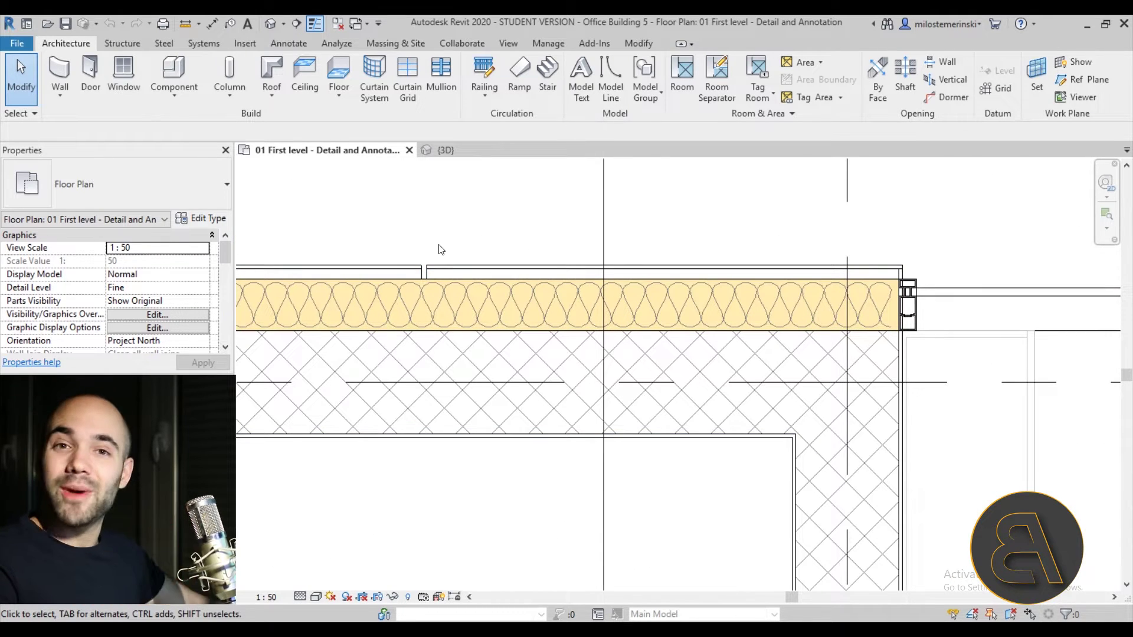
{"action": "scroll", "coordinate": [448, 236], "scroll_direction": "down", "scroll_amount": 5}
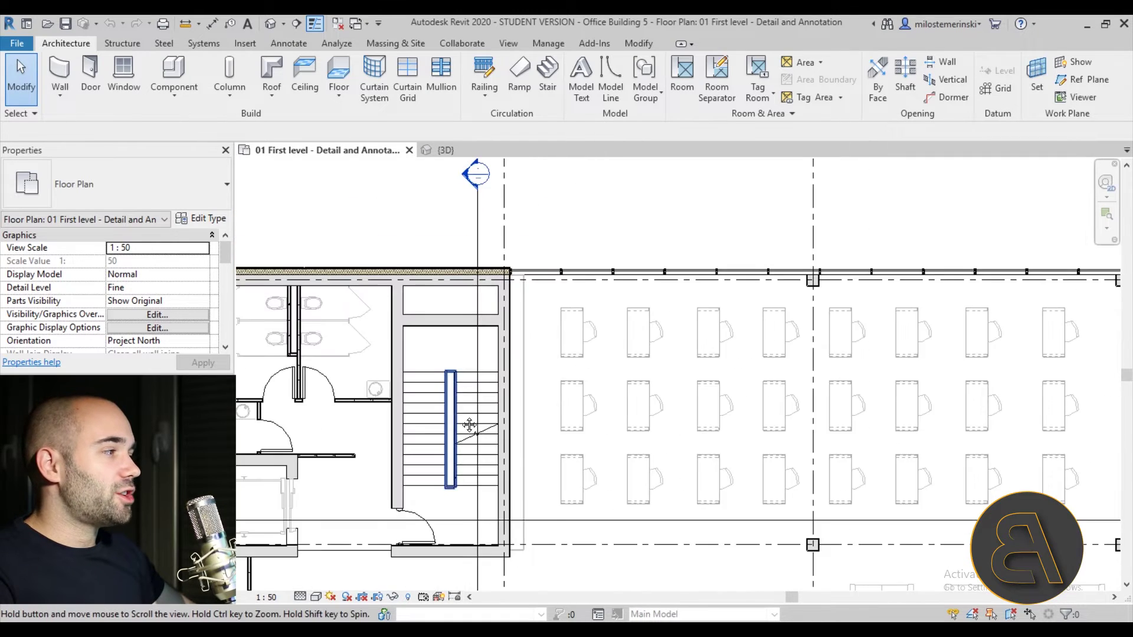
{"action": "scroll", "coordinate": [505, 332], "scroll_direction": "down", "scroll_amount": 4}
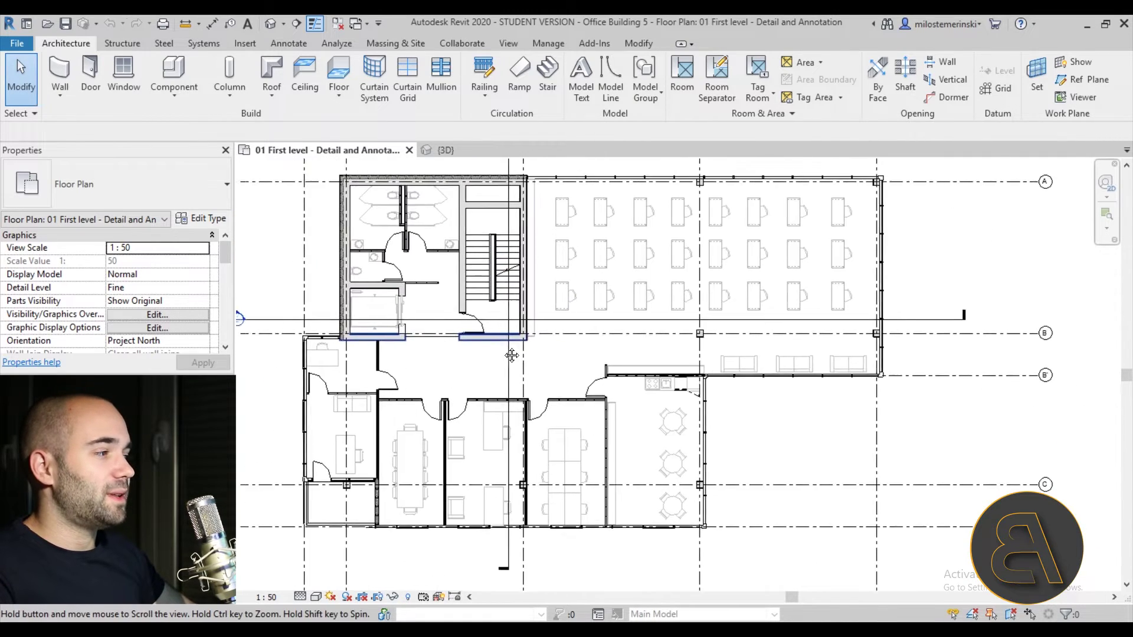
{"action": "scroll", "coordinate": [410, 447], "scroll_direction": "up", "scroll_amount": 1}
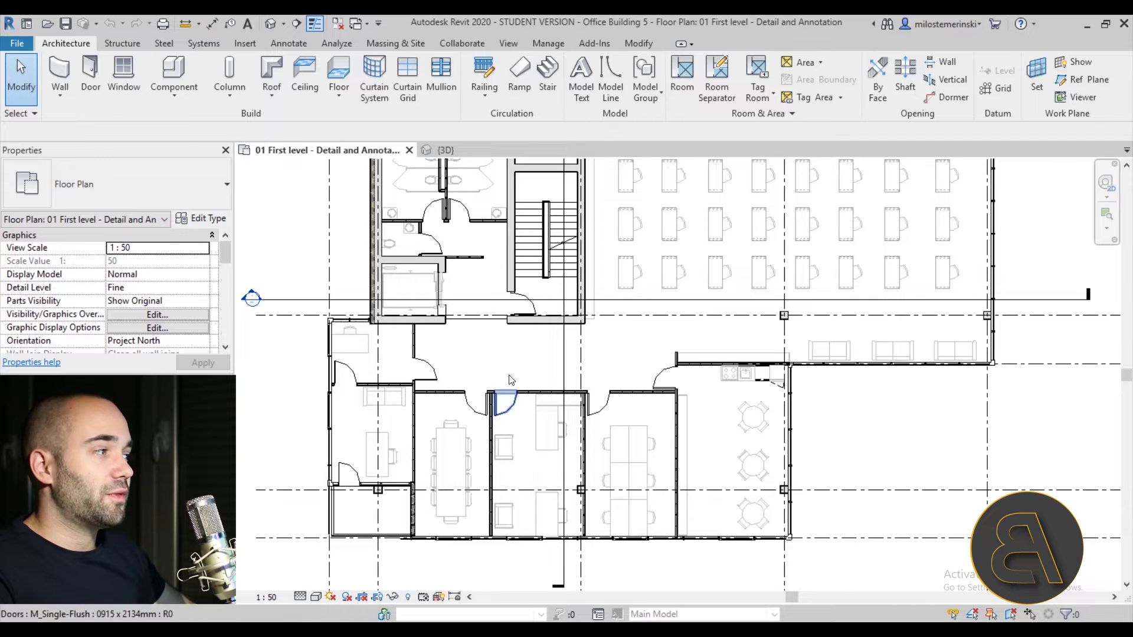
{"action": "middle_click_drag", "start_coordinate": [519, 361], "coordinate": [488, 384]}
{"action": "scroll", "coordinate": [504, 389], "scroll_direction": "down", "scroll_amount": 2}
{"action": "scroll", "coordinate": [493, 376], "scroll_direction": "up", "scroll_amount": 1}
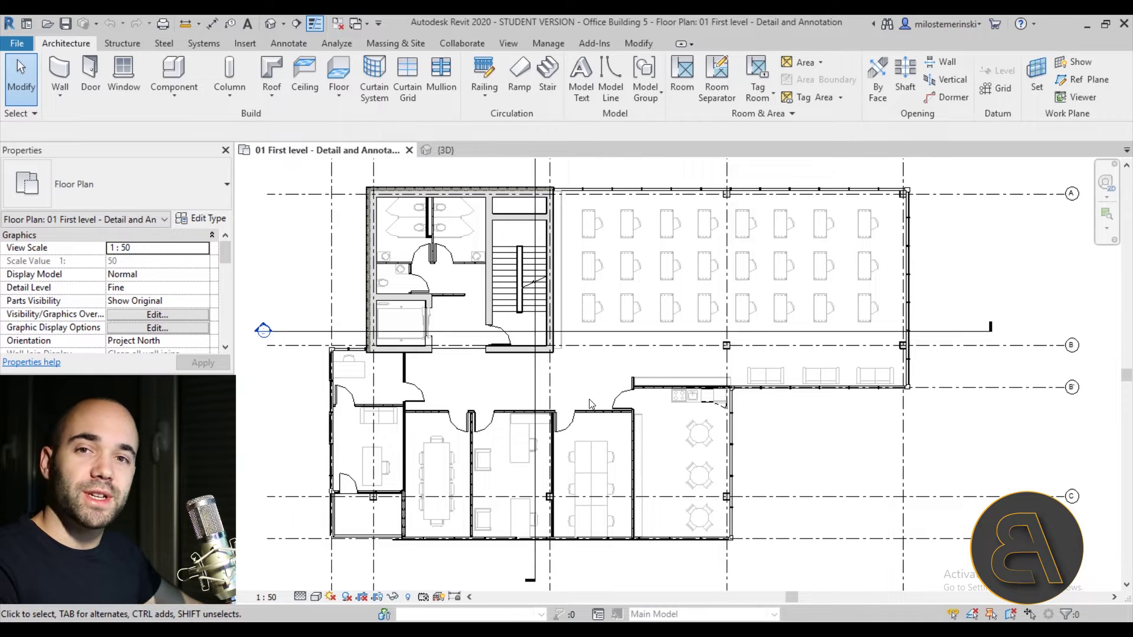
{"action": "scroll", "coordinate": [611, 465], "scroll_direction": "down", "scroll_amount": 1}
{"action": "scroll", "coordinate": [596, 446], "scroll_direction": "up", "scroll_amount": 1}
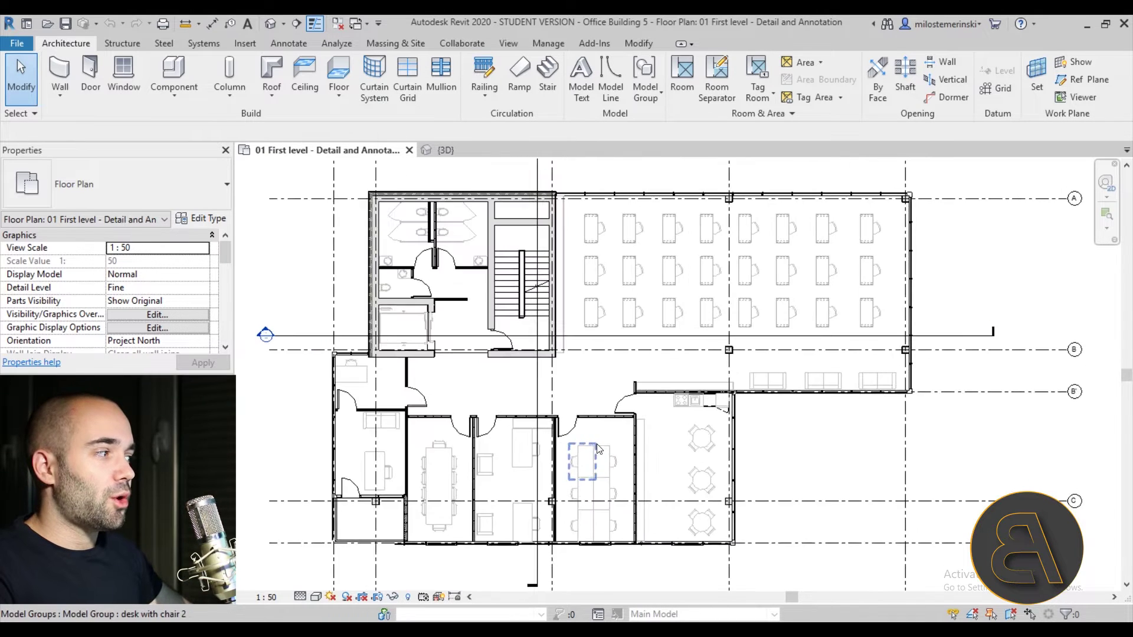
{"action": "middle_click_drag", "start_coordinate": [600, 437], "coordinate": [597, 444]}
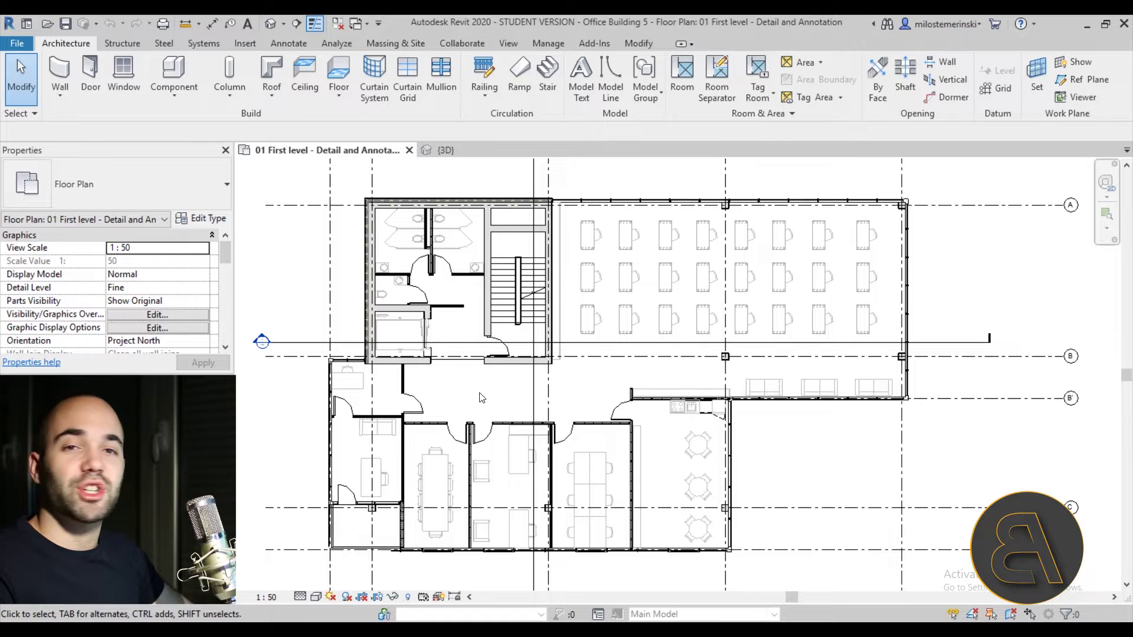
{"action": "middle_click_drag", "start_coordinate": [481, 397], "coordinate": [479, 395]}
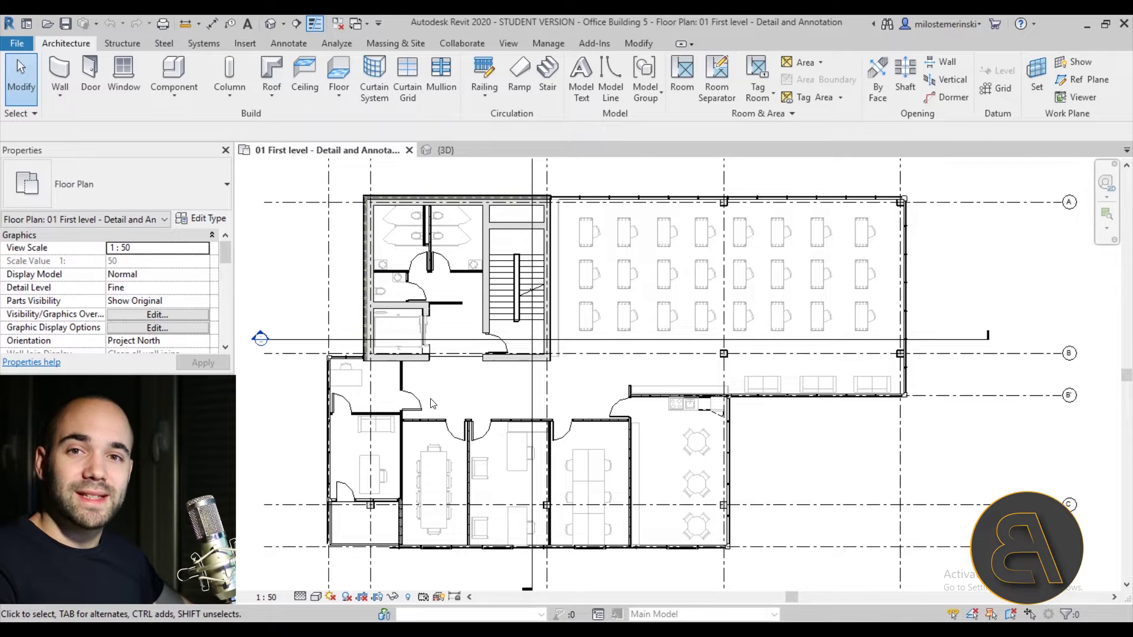
{"action": "middle_click_drag", "start_coordinate": [433, 404], "coordinate": [456, 405]}
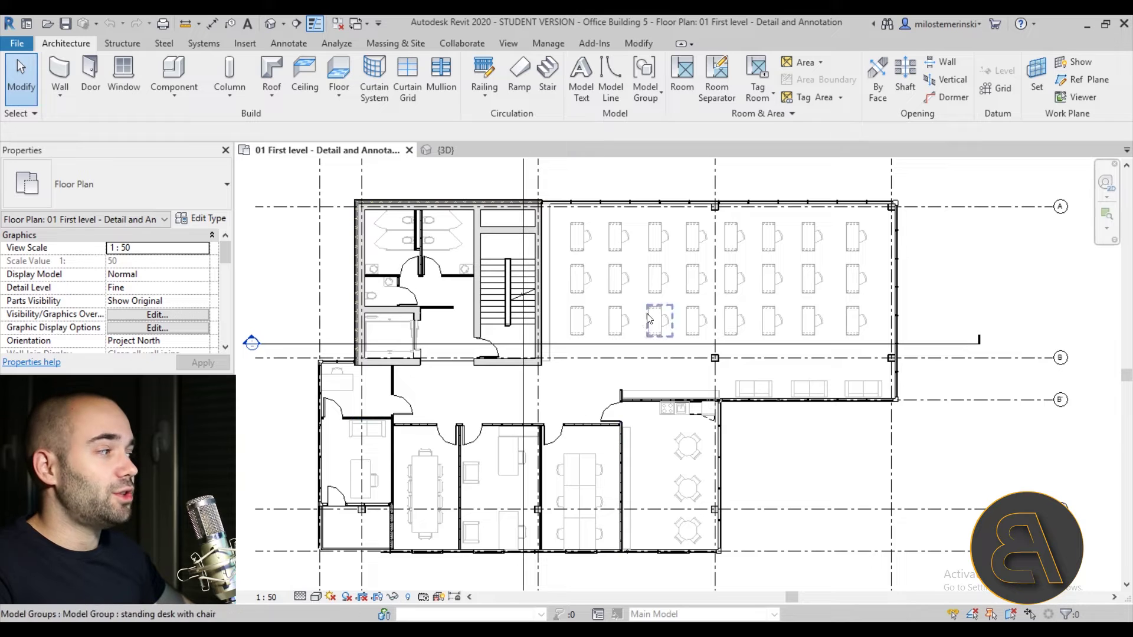
{"action": "middle_click_drag", "start_coordinate": [574, 396], "coordinate": [560, 421]}
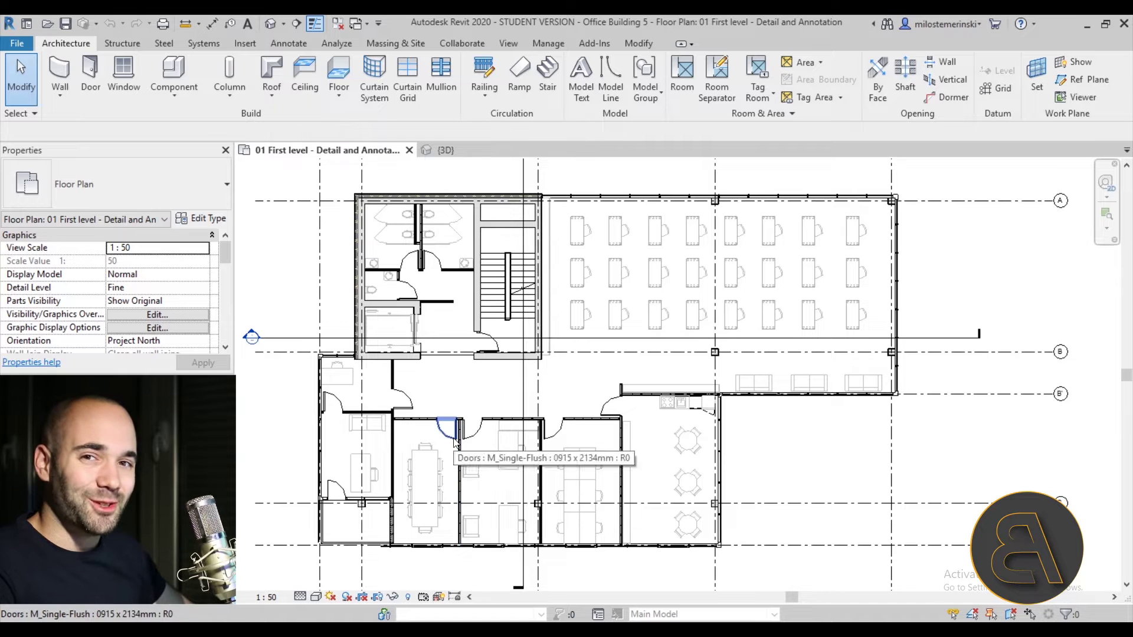
- Examine the stud profiles inside the interior partition walls where they meet beside the meeting room
{"action": "scroll", "coordinate": [420, 413], "scroll_direction": "up", "scroll_amount": 5}
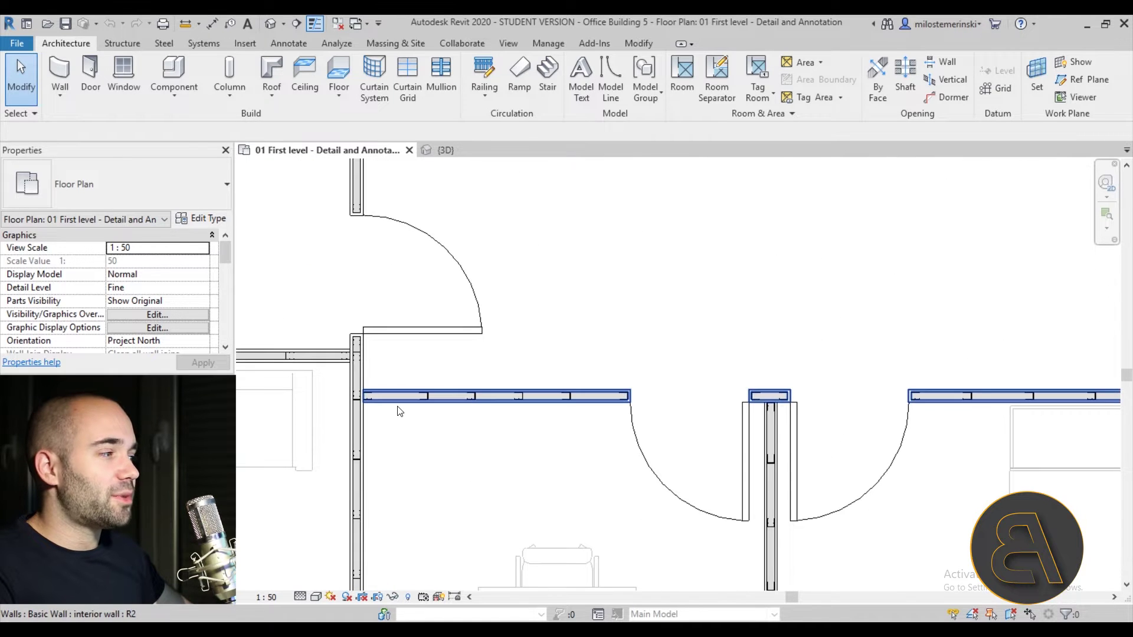
{"action": "left_click", "coordinate": [418, 396]}
{"action": "left_click", "coordinate": [418, 442]}
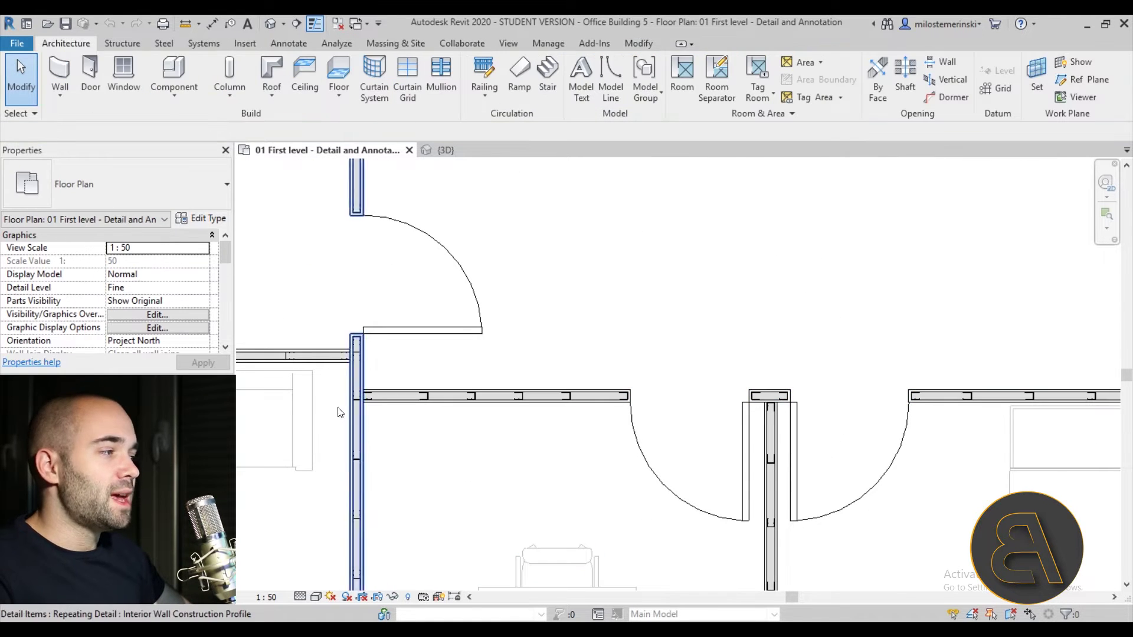
{"action": "scroll", "coordinate": [374, 379], "scroll_direction": "up", "scroll_amount": 4}
{"action": "scroll", "coordinate": [387, 294], "scroll_direction": "up", "scroll_amount": 3}
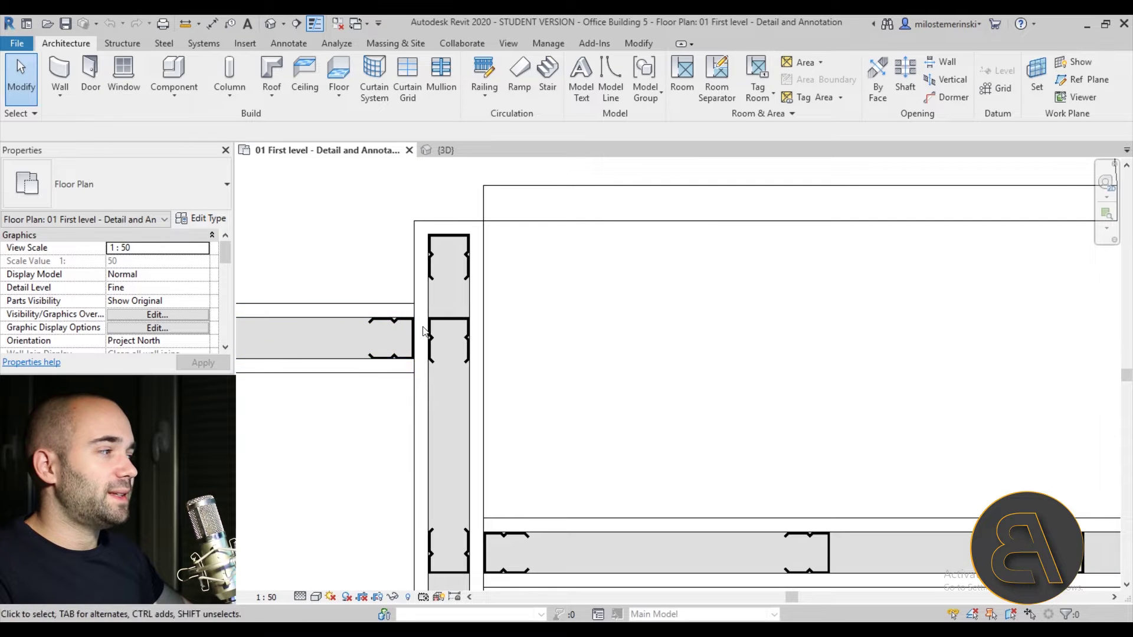
{"action": "scroll", "coordinate": [409, 308], "scroll_direction": "down", "scroll_amount": 3}
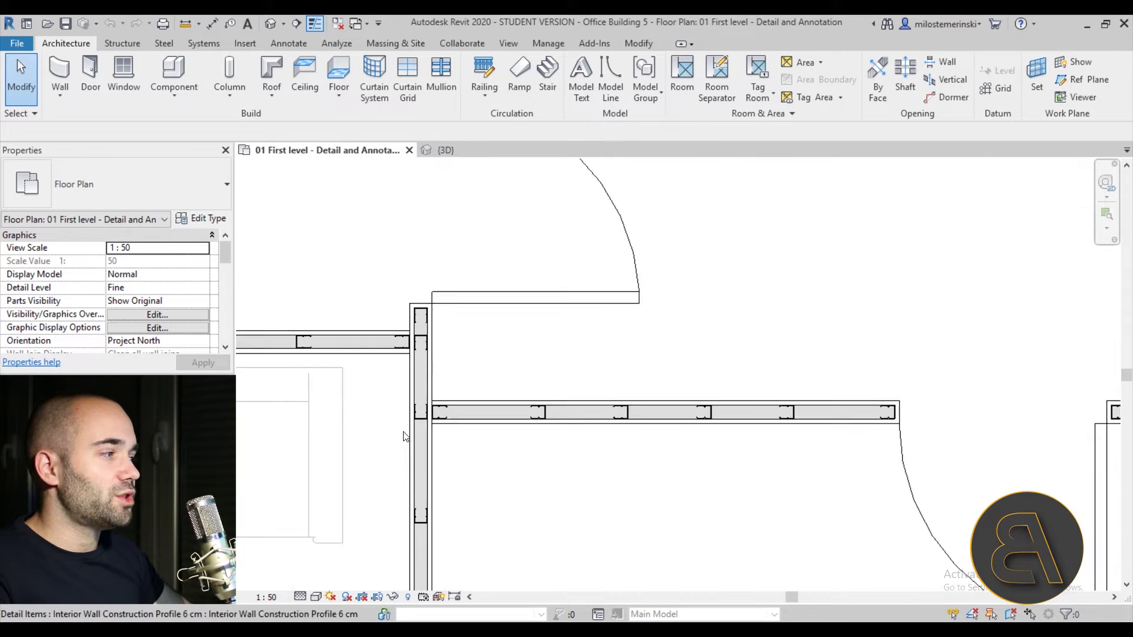
{"action": "scroll", "coordinate": [439, 421], "scroll_direction": "up", "scroll_amount": 2}
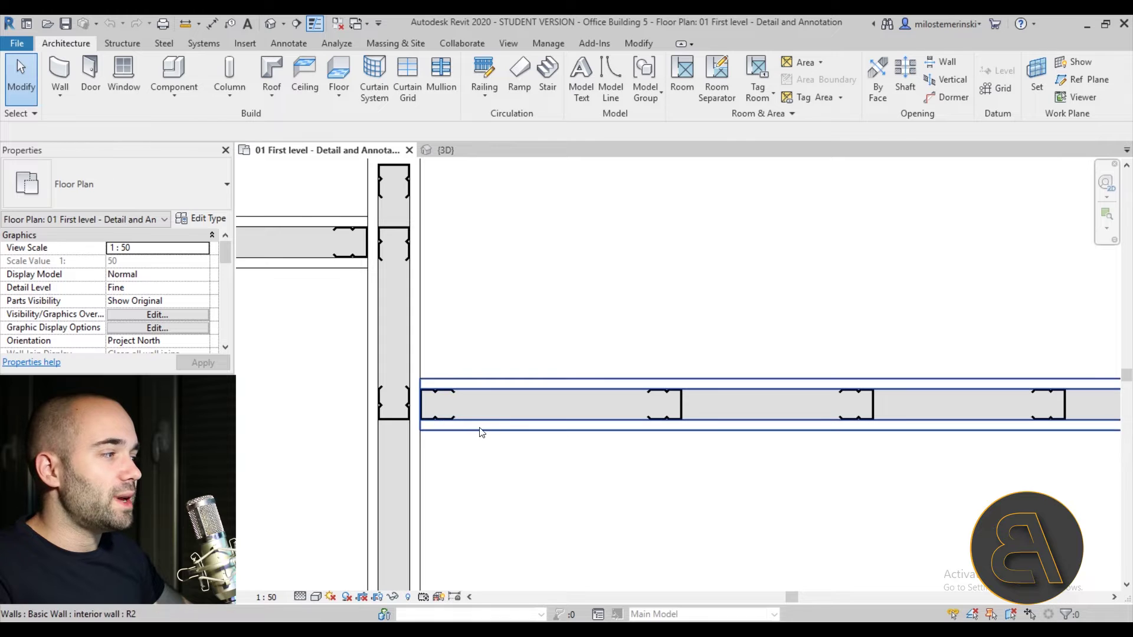
{"action": "scroll", "coordinate": [422, 424], "scroll_direction": "down", "scroll_amount": 2}
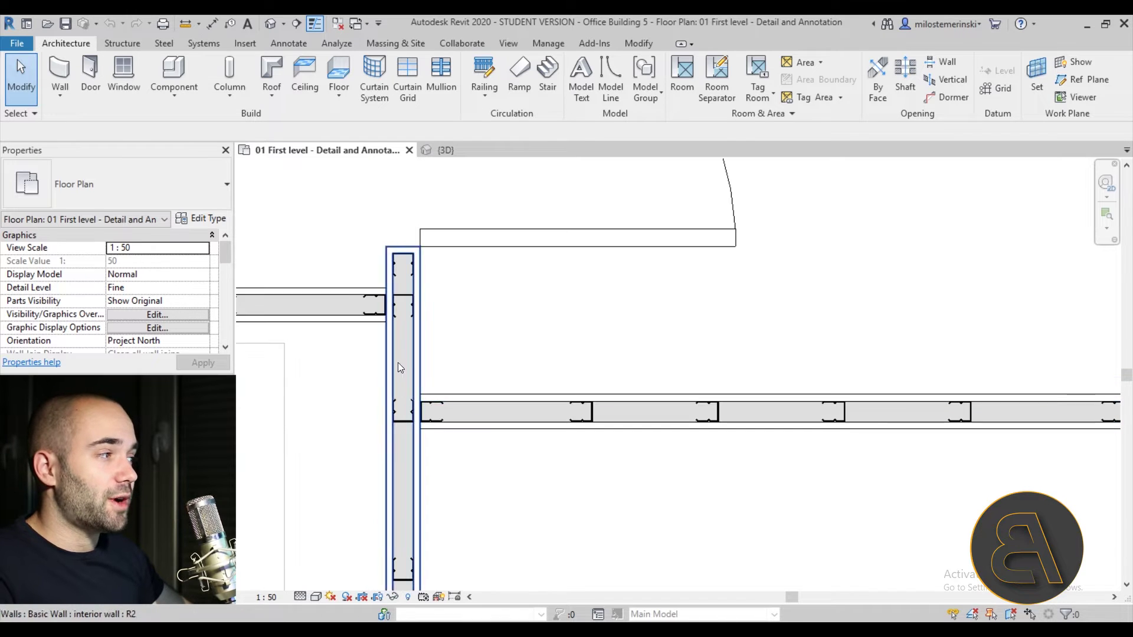
- Examine the 6 cm stud profiles at the partition junction beside the door and along the adjoining interior walls
{"action": "scroll", "coordinate": [397, 362], "scroll_direction": "up", "scroll_amount": 3}
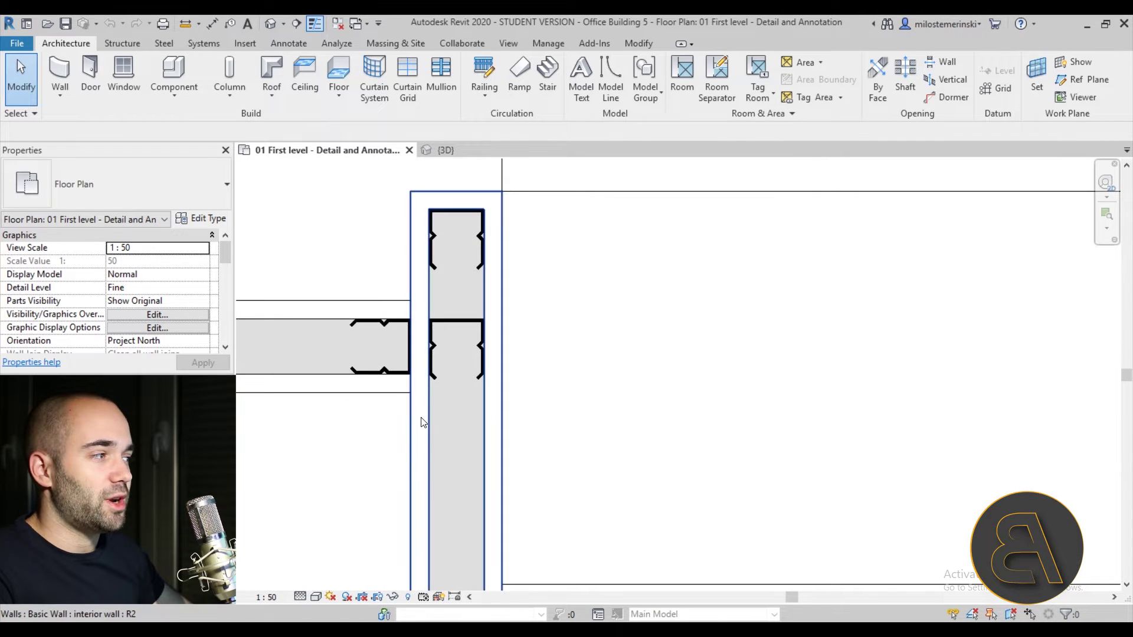
{"action": "scroll", "coordinate": [421, 456], "scroll_direction": "down", "scroll_amount": 2}
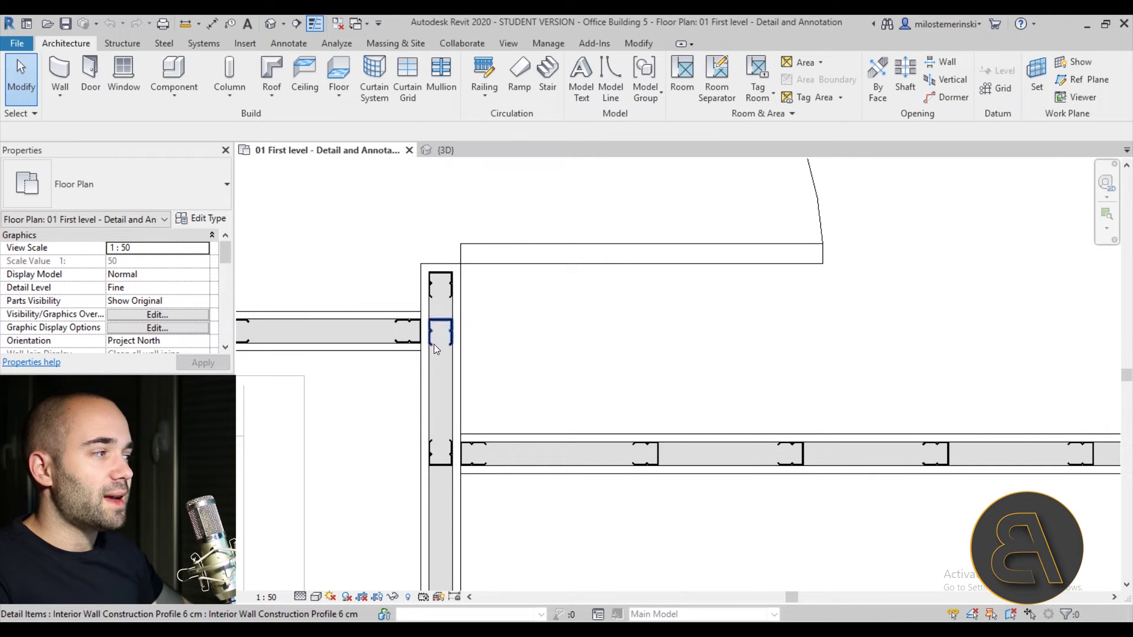
{"action": "scroll", "coordinate": [391, 366], "scroll_direction": "down", "scroll_amount": 2}
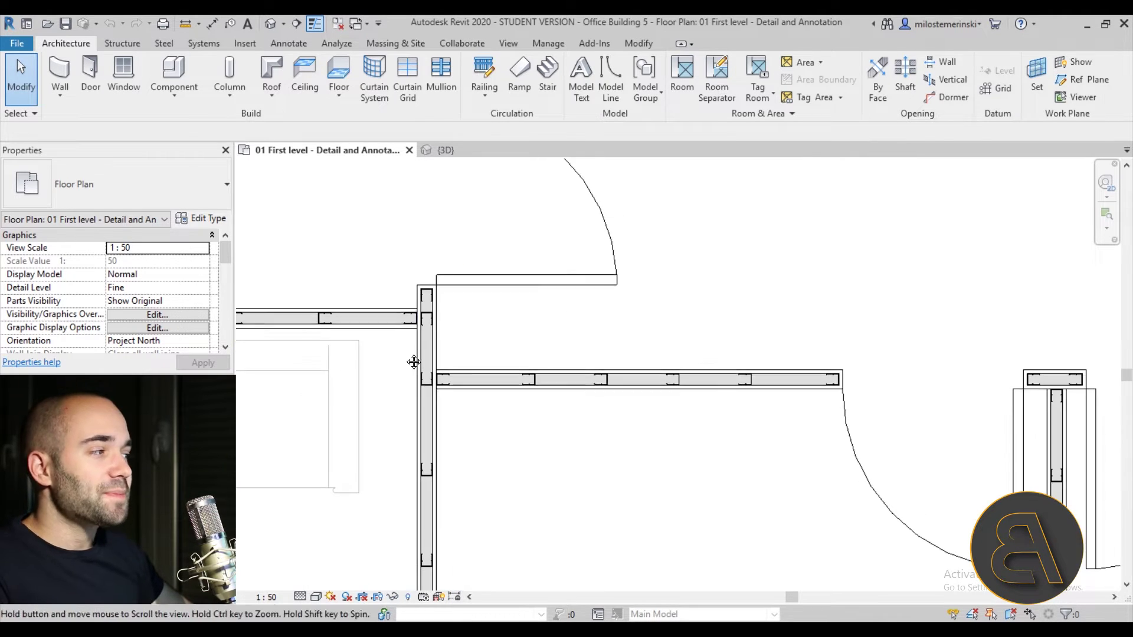
{"action": "scroll", "coordinate": [413, 378], "scroll_direction": "up", "scroll_amount": 3}
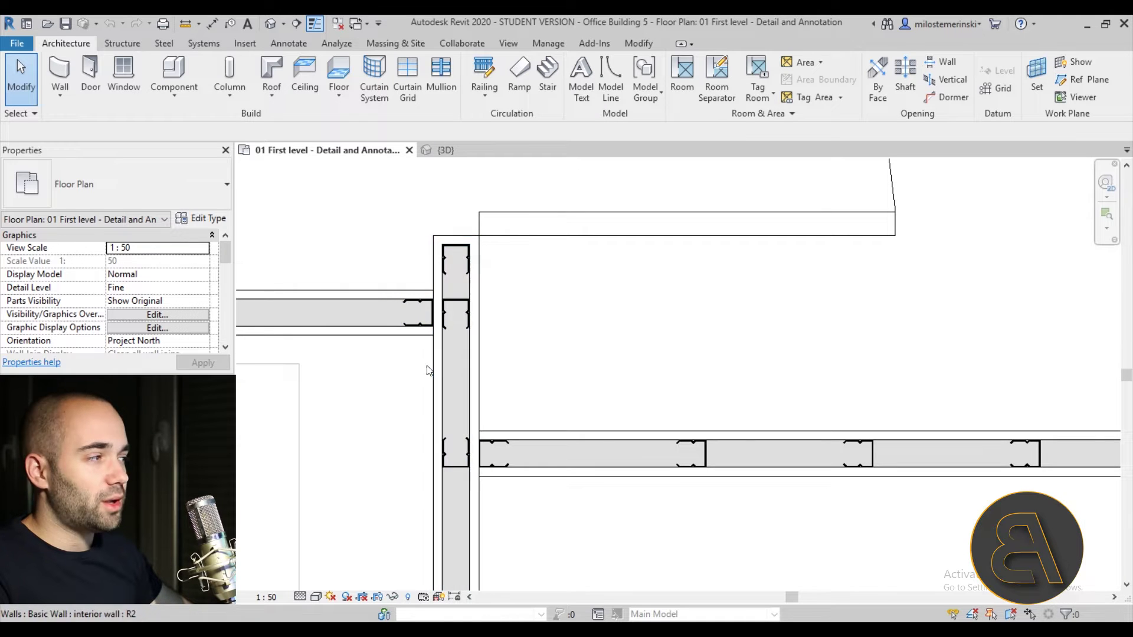
{"action": "scroll", "coordinate": [436, 364], "scroll_direction": "down", "scroll_amount": 3}
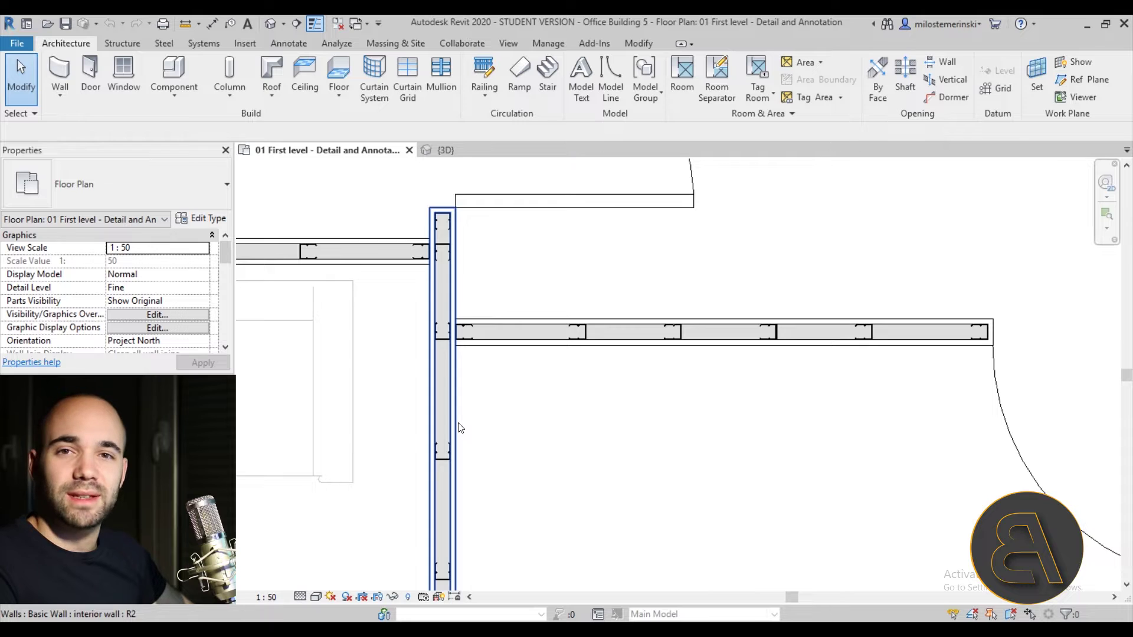
{"action": "middle_click_drag", "start_coordinate": [493, 461], "coordinate": [452, 399]}
{"action": "scroll", "coordinate": [590, 443], "scroll_direction": "down", "scroll_amount": 1}
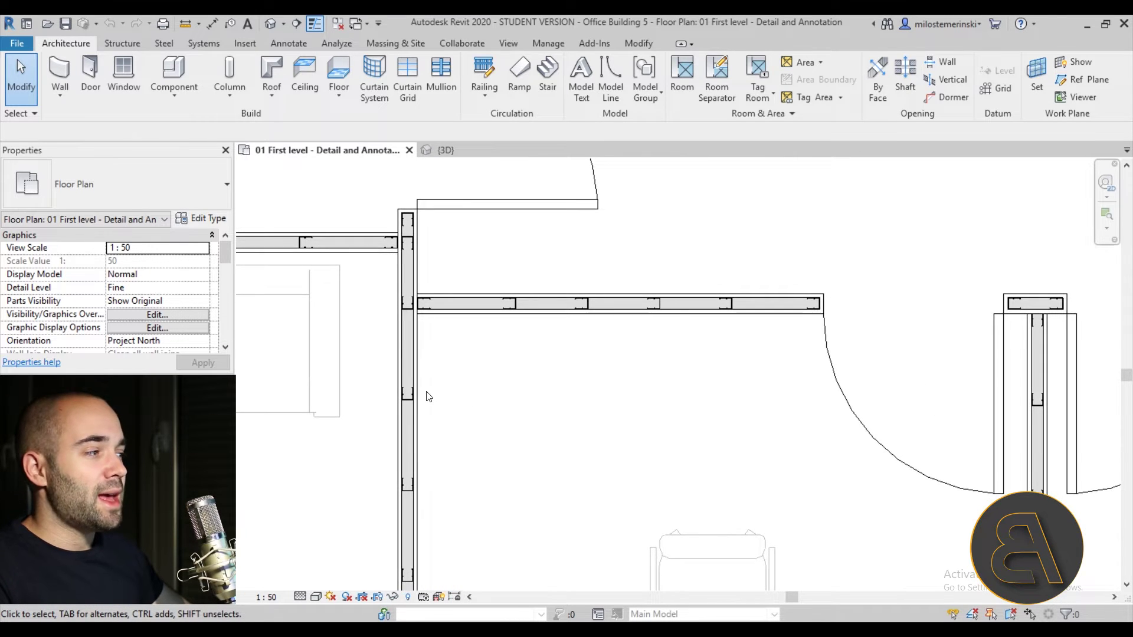
{"action": "scroll", "coordinate": [429, 395], "scroll_direction": "up", "scroll_amount": 4}
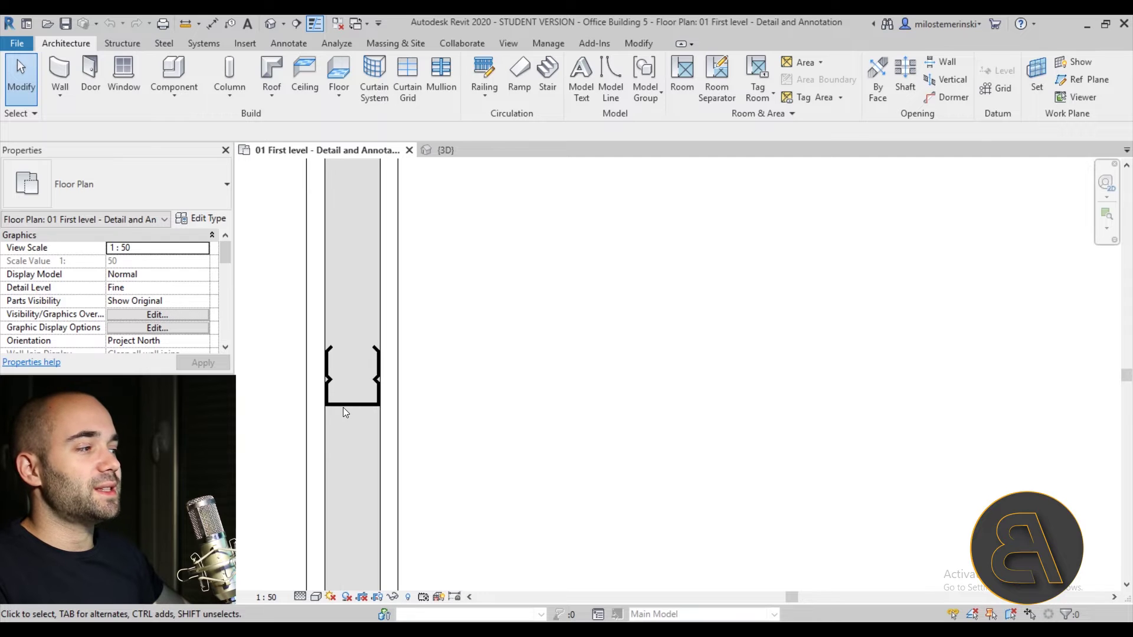
{"action": "scroll", "coordinate": [385, 408], "scroll_direction": "down", "scroll_amount": 4}
{"action": "scroll", "coordinate": [436, 396], "scroll_direction": "up", "scroll_amount": 2}
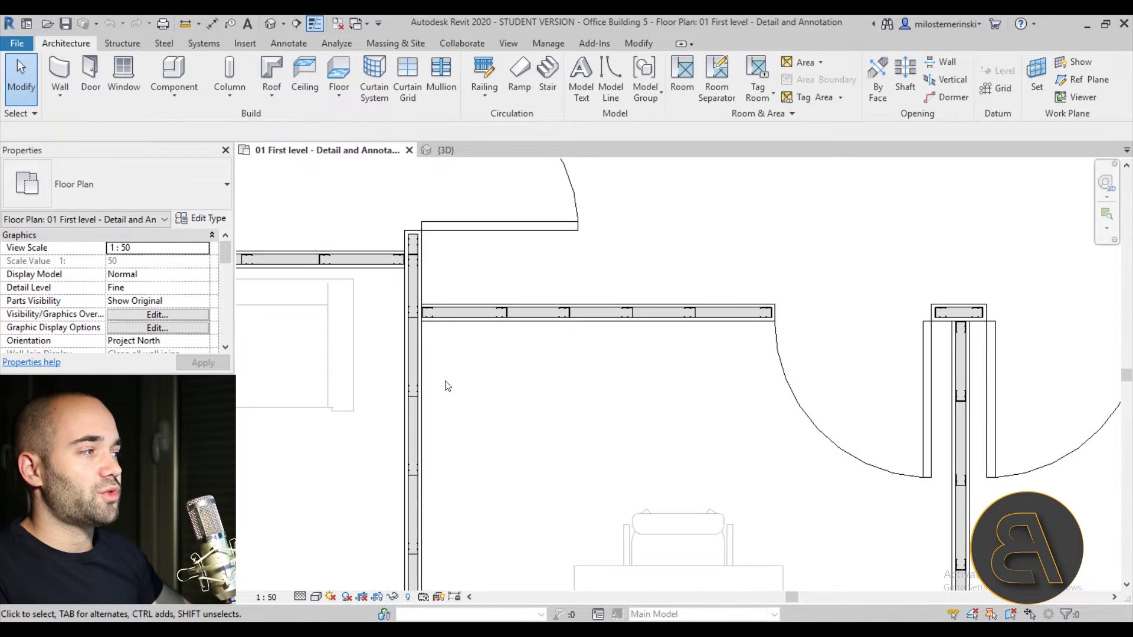
- Trace the studs along the meeting room's side partition and select their repeating Interior Wall Construction Profile detail
{"action": "middle_click_drag", "start_coordinate": [446, 381], "coordinate": [426, 425]}
{"action": "scroll", "coordinate": [397, 304], "scroll_direction": "up", "scroll_amount": 4}
{"action": "scroll", "coordinate": [492, 363], "scroll_direction": "down", "scroll_amount": 3}
{"action": "middle_click_drag", "start_coordinate": [487, 307], "coordinate": [485, 387]}
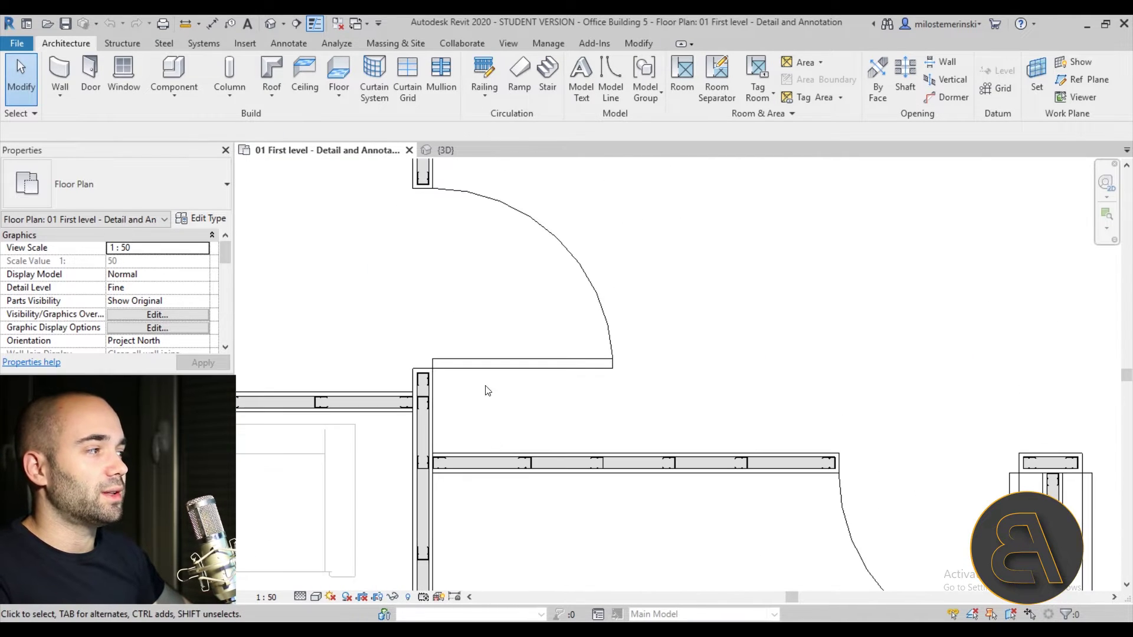
{"action": "scroll", "coordinate": [472, 339], "scroll_direction": "down", "scroll_amount": 2}
{"action": "middle_click_drag", "start_coordinate": [462, 273], "coordinate": [486, 225]}
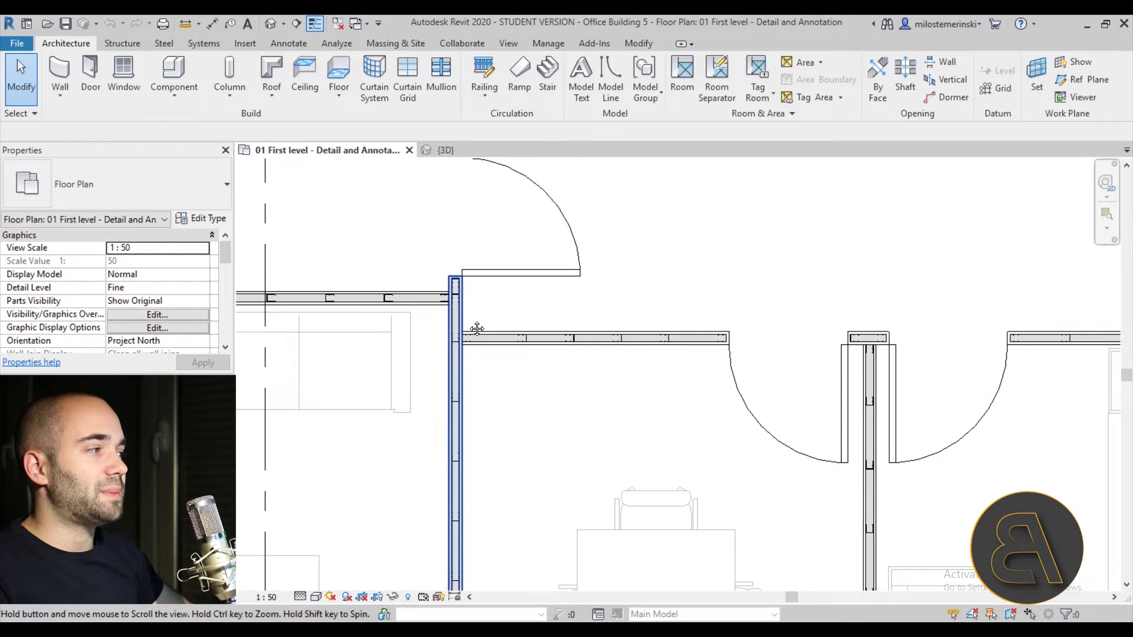
{"action": "middle_click_drag", "start_coordinate": [476, 329], "coordinate": [611, 329]}
{"action": "middle_click_drag", "start_coordinate": [533, 371], "coordinate": [518, 411]}
{"action": "scroll", "coordinate": [574, 311], "scroll_direction": "up", "scroll_amount": 4}
{"action": "scroll", "coordinate": [582, 345], "scroll_direction": "down", "scroll_amount": 4}
{"action": "middle_click_drag", "start_coordinate": [590, 401], "coordinate": [508, 260]}
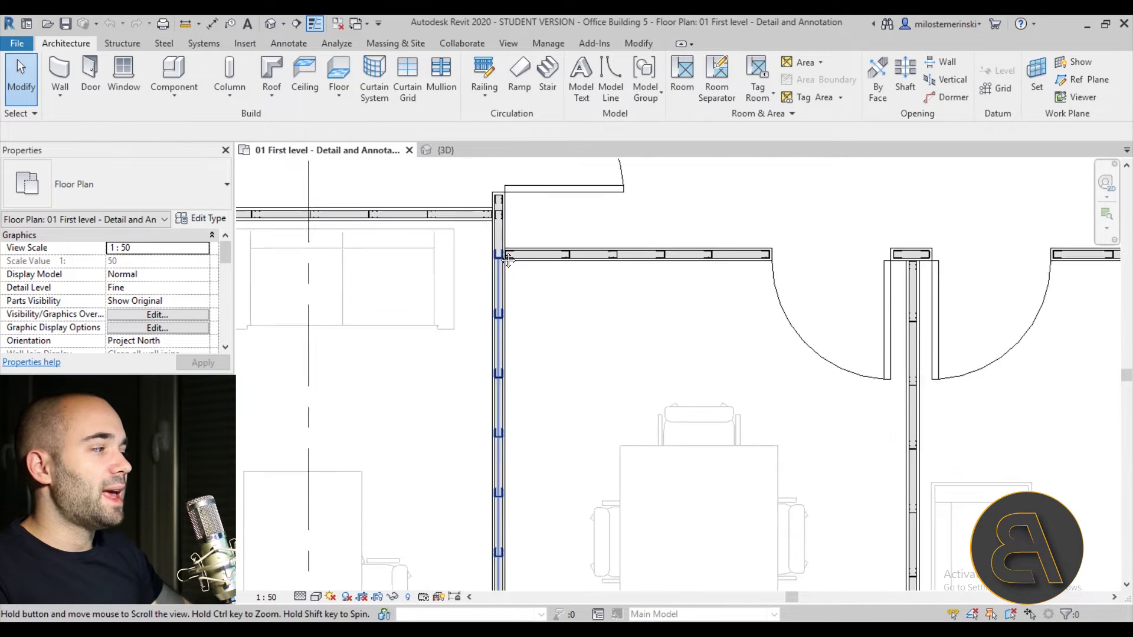
{"action": "scroll", "coordinate": [507, 260], "scroll_direction": "down", "scroll_amount": 2}
{"action": "left_click", "coordinate": [477, 279]}
{"action": "scroll", "coordinate": [529, 212], "scroll_direction": "down", "scroll_amount": 2}
{"action": "scroll", "coordinate": [506, 262], "scroll_direction": "up", "scroll_amount": 1}
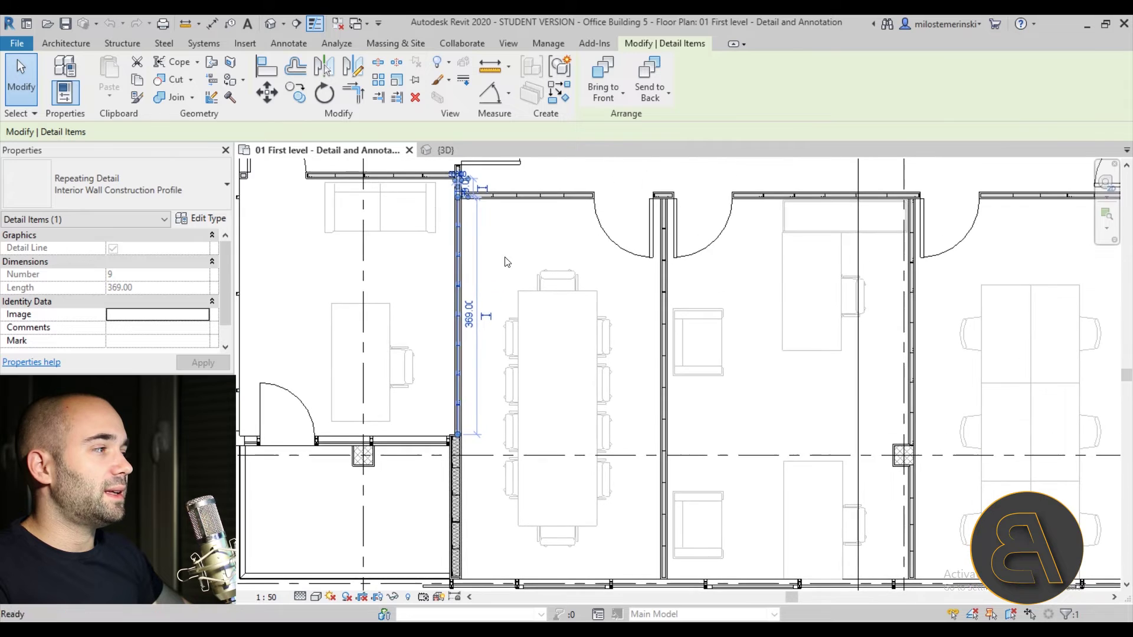
- Examine where the thin partition meets the insulated wall and select the 12 cm stud profile at the insulated wall's end
{"action": "scroll", "coordinate": [460, 189], "scroll_direction": "up", "scroll_amount": 2}
{"action": "scroll", "coordinate": [480, 490], "scroll_direction": "down", "scroll_amount": 3}
{"action": "middle_click_drag", "start_coordinate": [514, 477], "coordinate": [540, 260]}
{"action": "scroll", "coordinate": [500, 355], "scroll_direction": "up", "scroll_amount": 5}
{"action": "middle_click_drag", "start_coordinate": [542, 403], "coordinate": [505, 318]}
{"action": "left_click", "coordinate": [501, 252]}
{"action": "scroll", "coordinate": [478, 256], "scroll_direction": "up", "scroll_amount": 3}
{"action": "scroll", "coordinate": [520, 253], "scroll_direction": "down", "scroll_amount": 3}
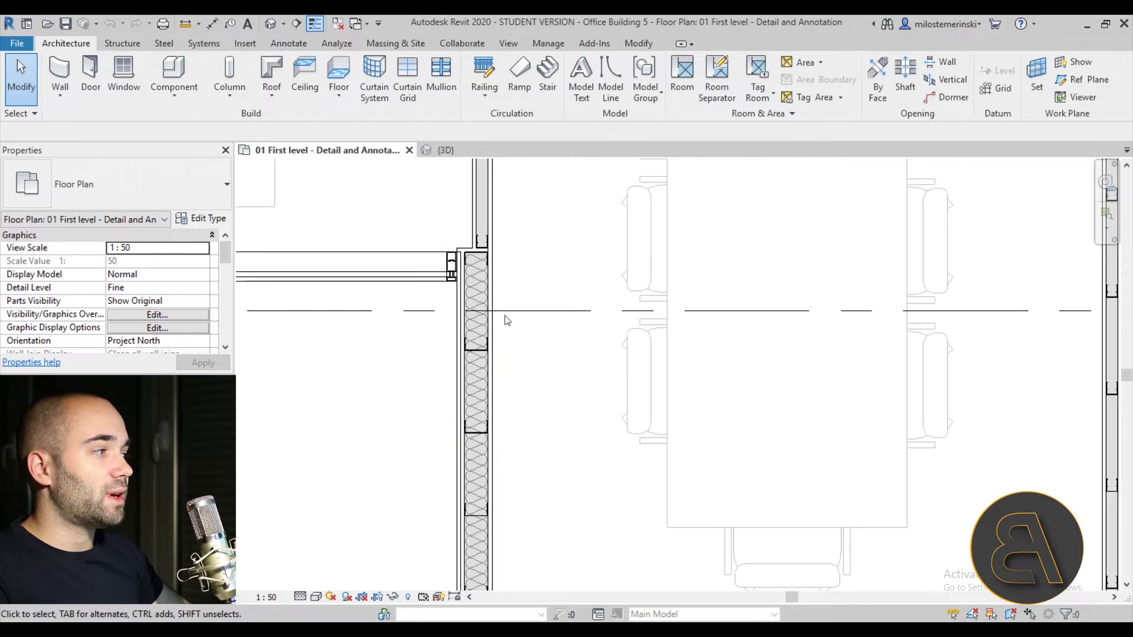
{"action": "scroll", "coordinate": [483, 246], "scroll_direction": "up", "scroll_amount": 3}
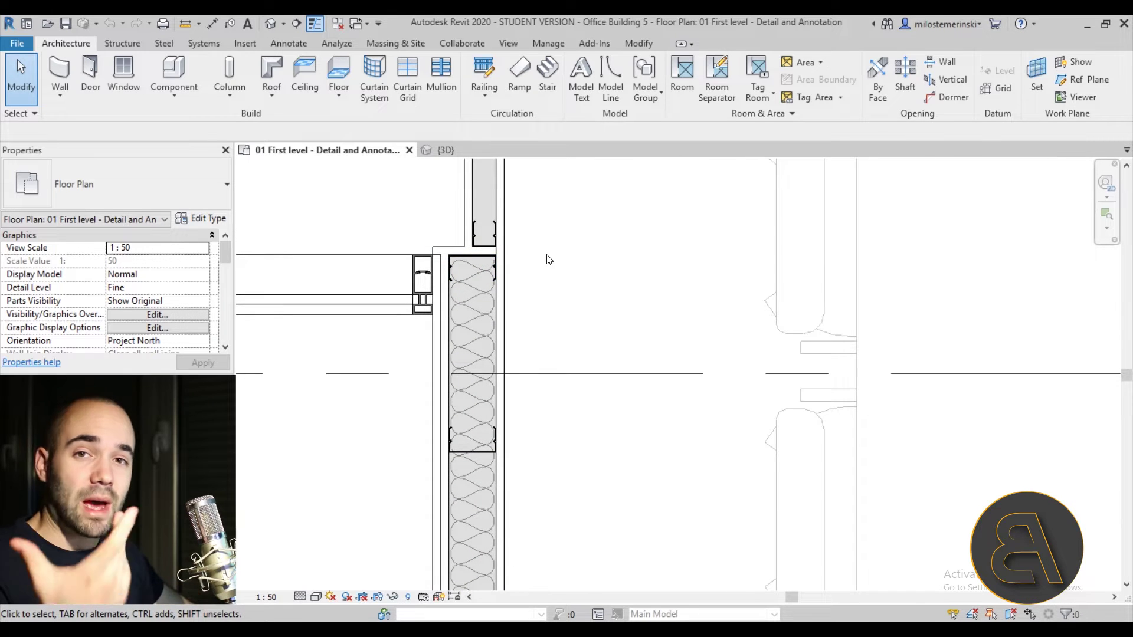
{"action": "left_click", "coordinate": [494, 278]}
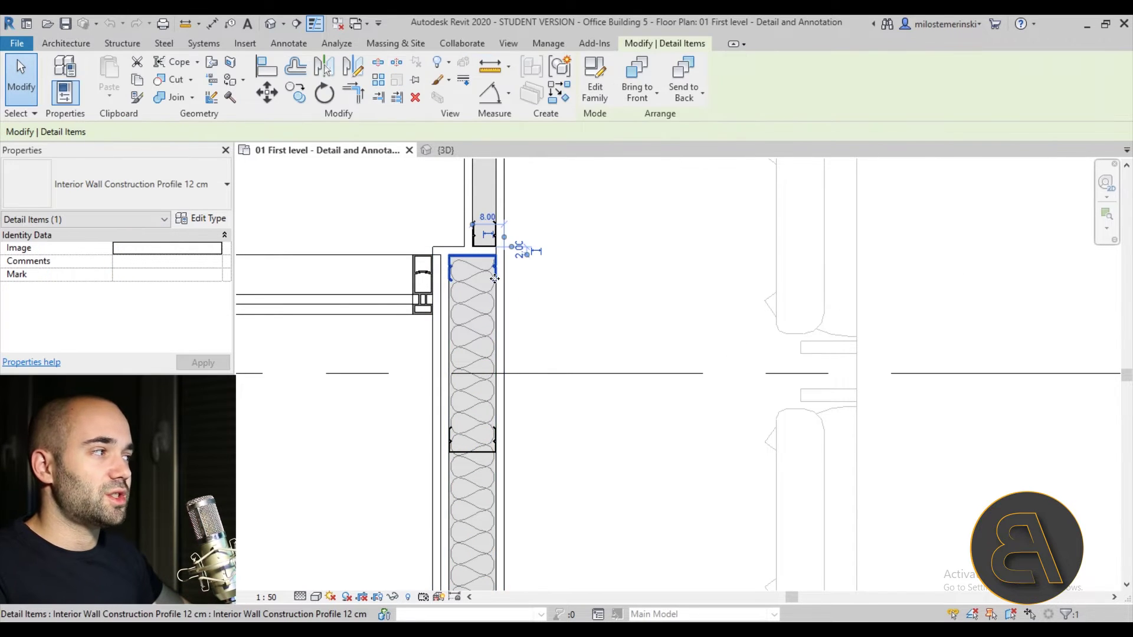
{"action": "scroll", "coordinate": [494, 278], "scroll_direction": "down", "scroll_amount": 2}
- Try to place another Interior Wall Construction Profile 12 cm repeating detail like the insulated wall's across the meeting room
{"action": "left_click", "coordinate": [470, 354]}
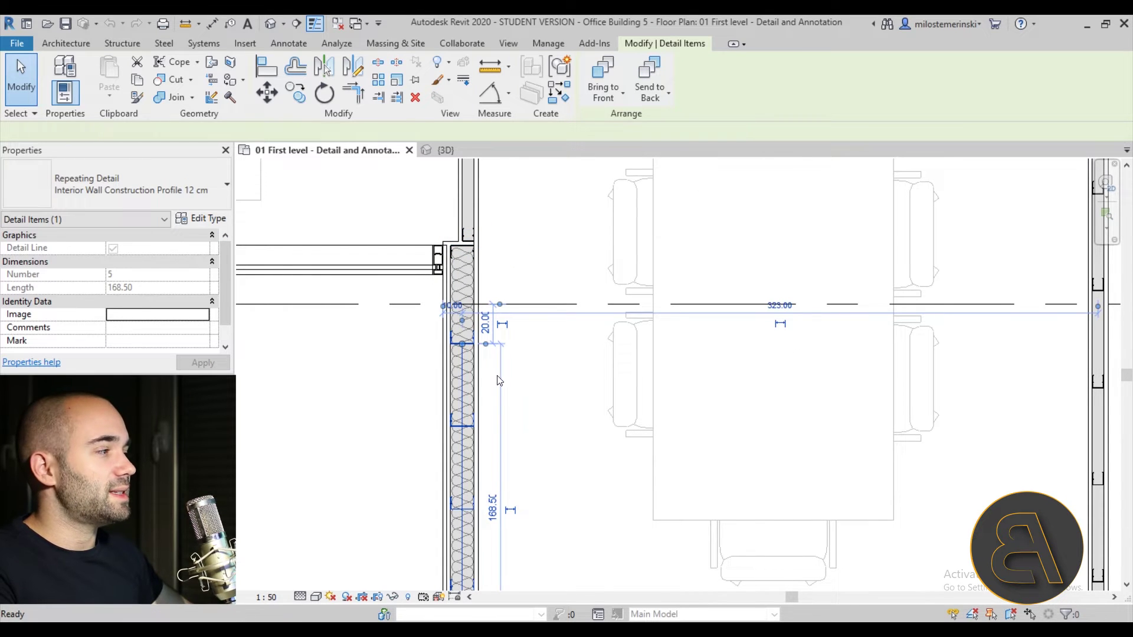
{"action": "key", "text": "c"}
{"action": "key", "text": "s"}
{"action": "scroll", "coordinate": [500, 381], "scroll_direction": "down", "scroll_amount": 3}
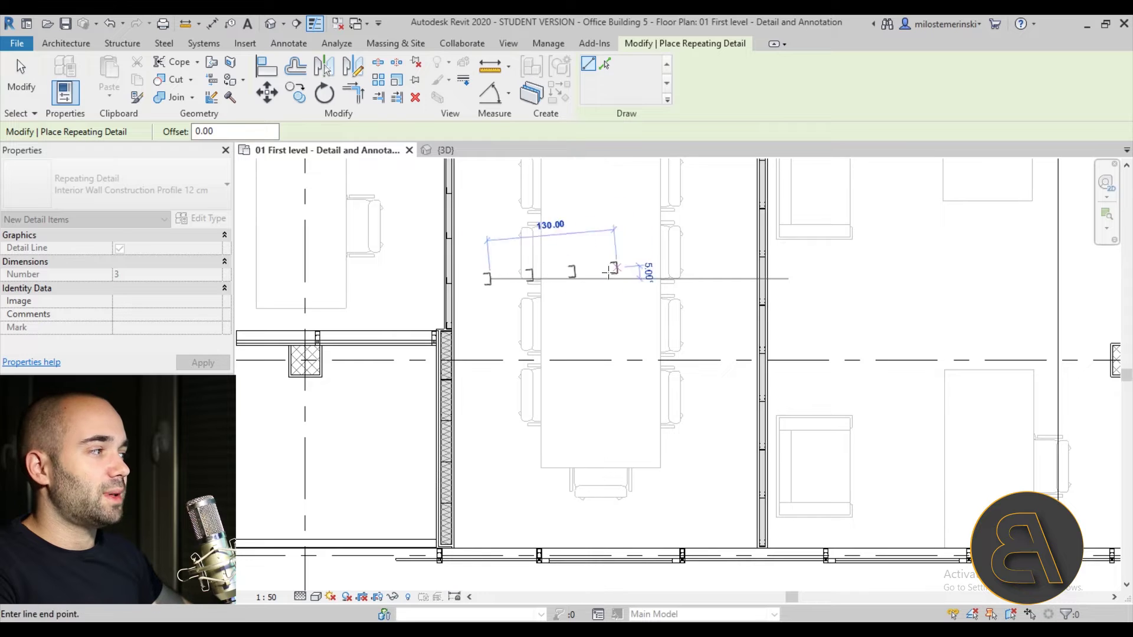
{"action": "key", "text": "Escape"}
{"action": "key", "text": "Escape"}
- Examine the batting insulation and stud profiles at the insulated wall's end, and inspect the adjoining 50 x 150 mm curtain wall mullion
{"action": "scroll", "coordinate": [480, 239], "scroll_direction": "down", "scroll_amount": 1}
{"action": "middle_click_drag", "start_coordinate": [514, 291], "coordinate": [509, 393]}
{"action": "scroll", "coordinate": [447, 434], "scroll_direction": "up", "scroll_amount": 4}
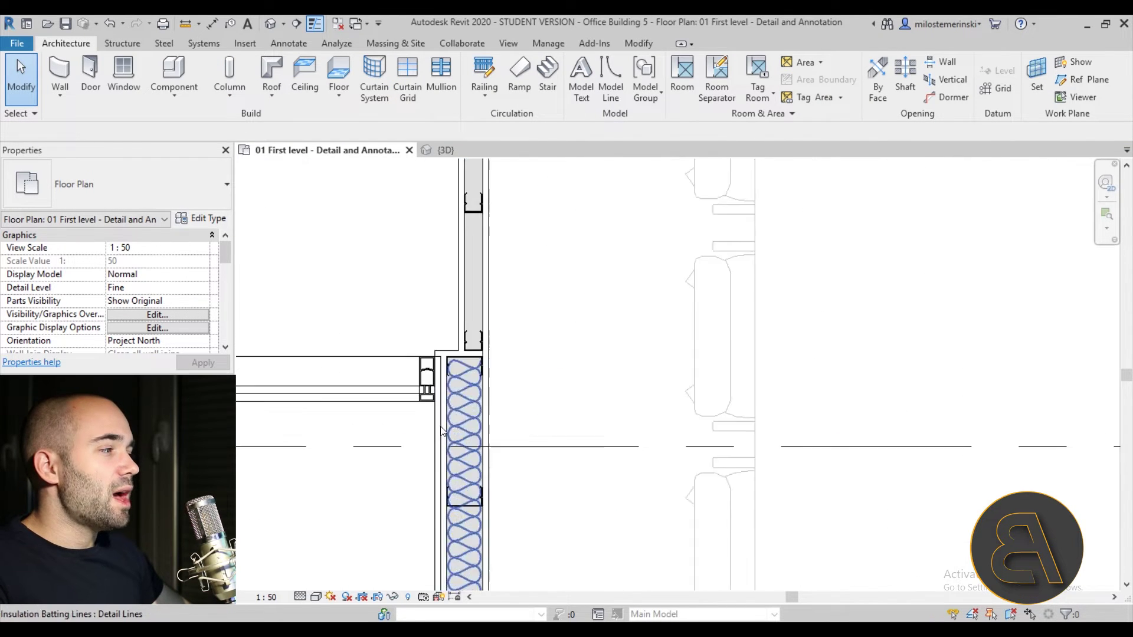
{"action": "middle_click_drag", "start_coordinate": [433, 466], "coordinate": [512, 367]}
{"action": "scroll", "coordinate": [437, 413], "scroll_direction": "down", "scroll_amount": 3}
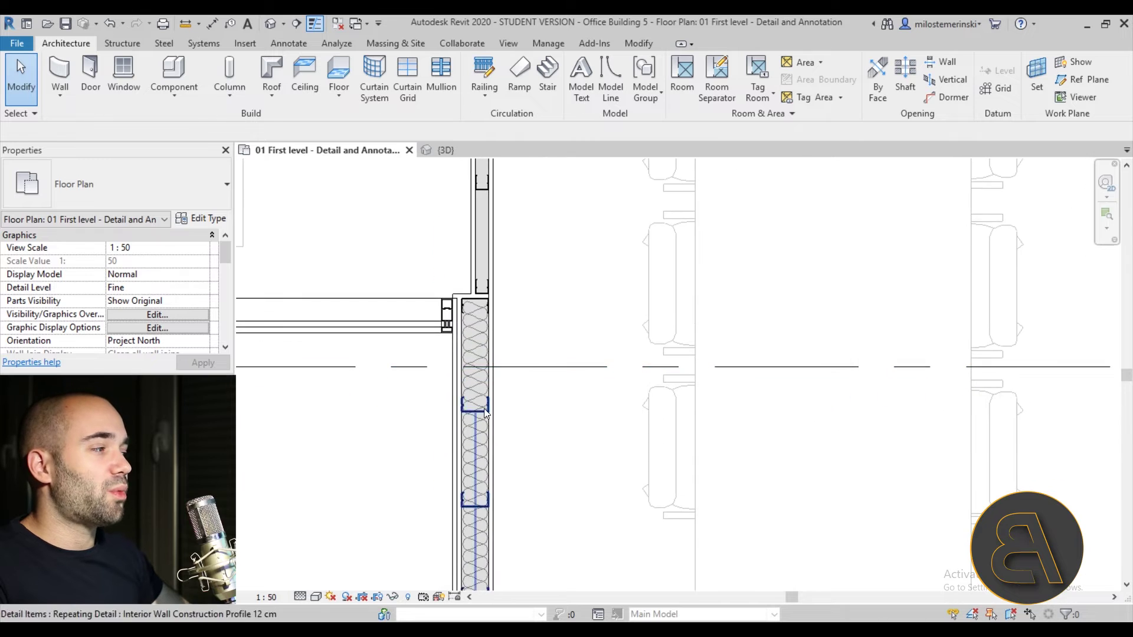
{"action": "scroll", "coordinate": [429, 313], "scroll_direction": "up", "scroll_amount": 6}
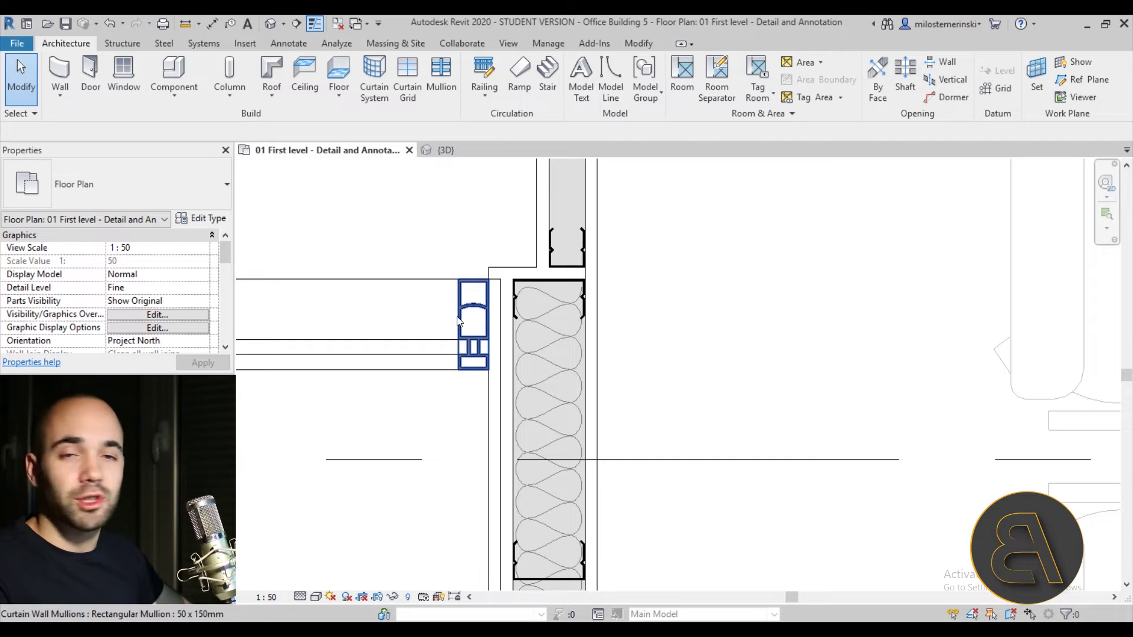
{"action": "scroll", "coordinate": [454, 299], "scroll_direction": "down", "scroll_amount": 2}
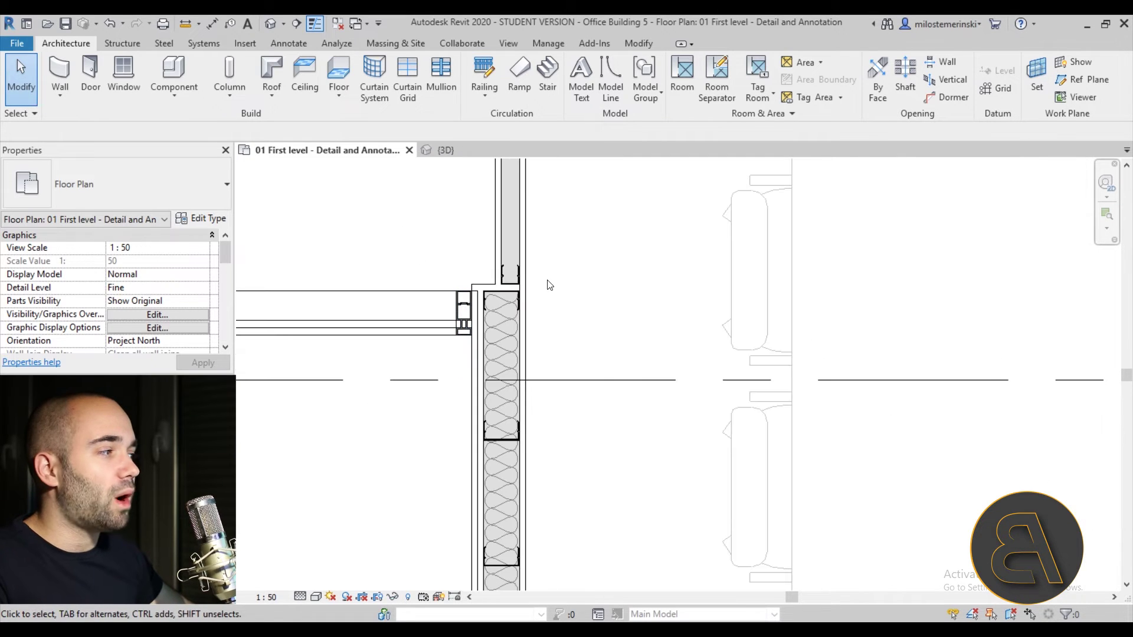
{"action": "left_click", "coordinate": [456, 306]}
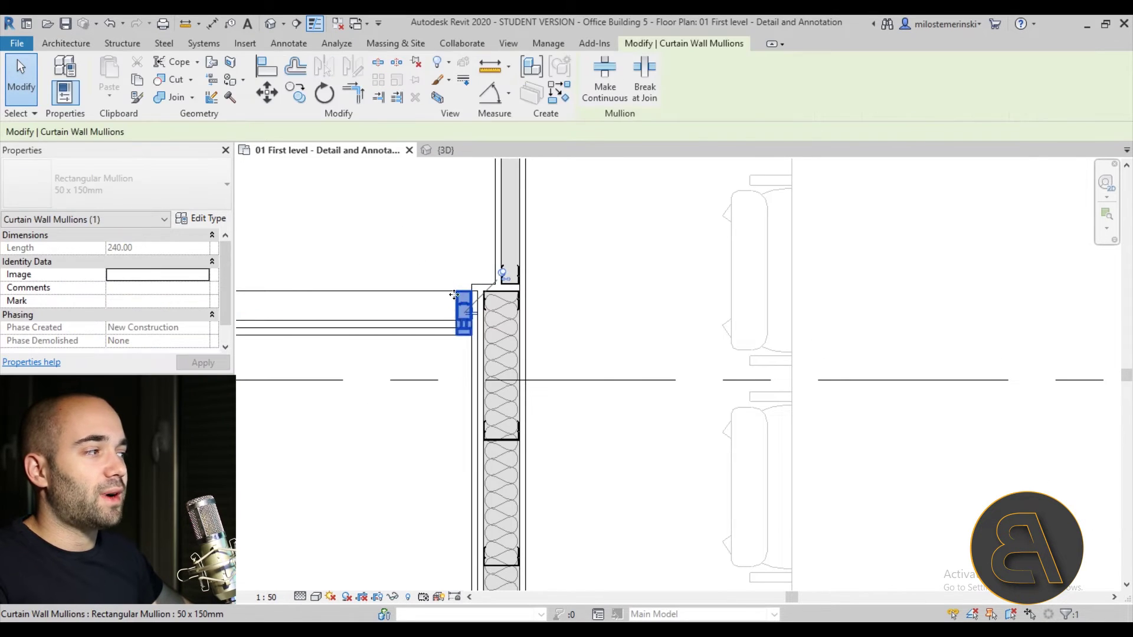
{"action": "key", "text": "Escape"}
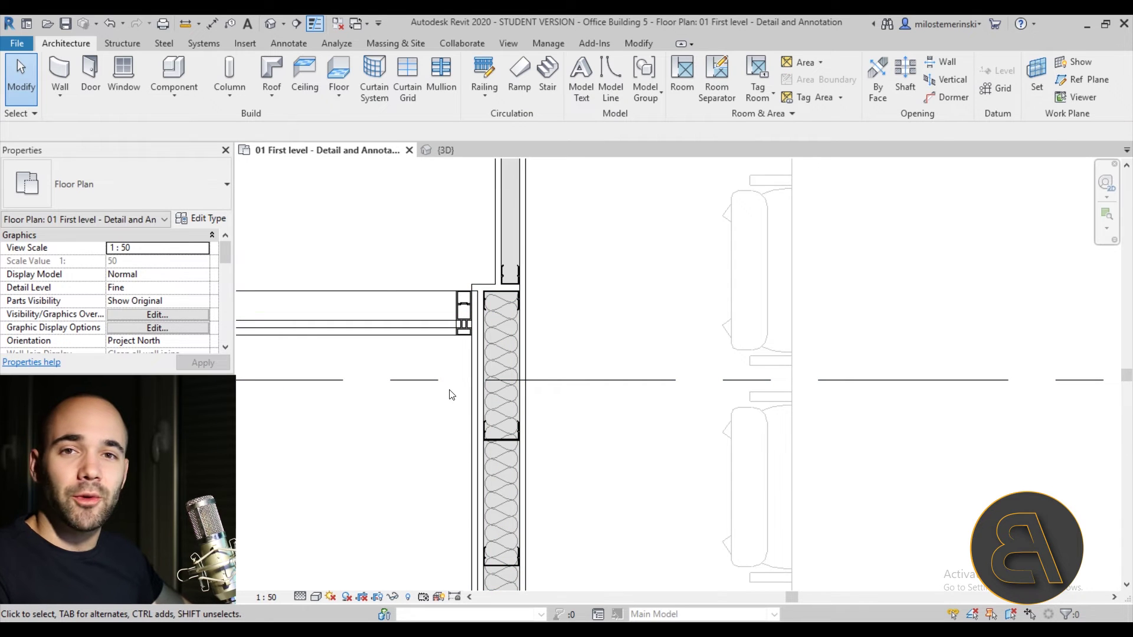
- Examine the mullions along the Storefront curtain wall around the offices
{"action": "scroll", "coordinate": [468, 322], "scroll_direction": "down", "scroll_amount": 2}
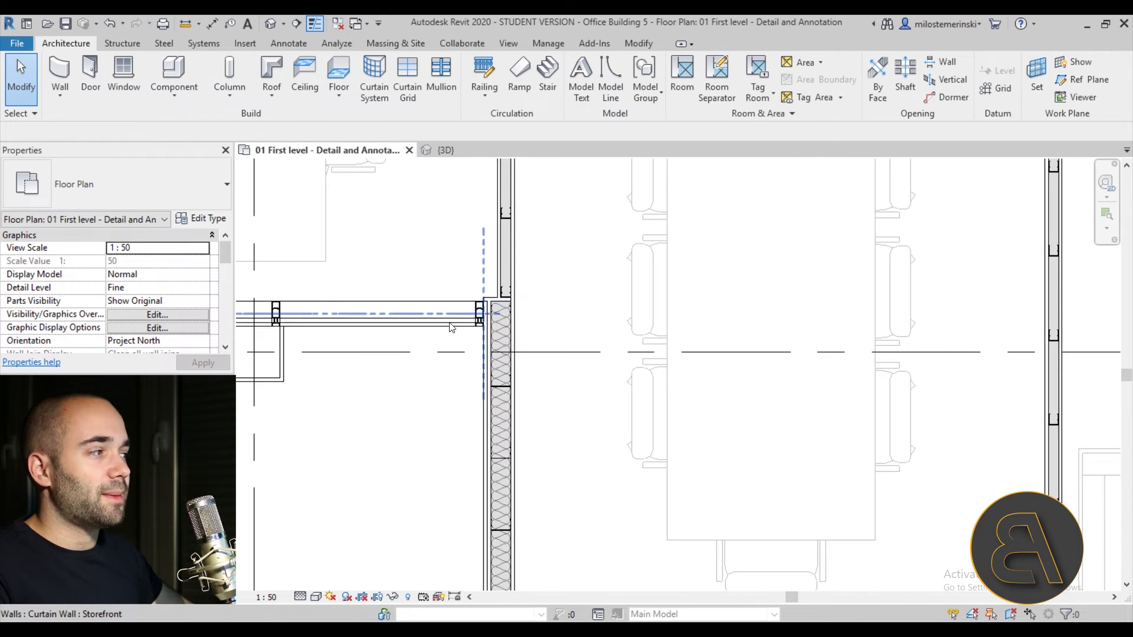
{"action": "middle_click_drag", "start_coordinate": [468, 322], "coordinate": [719, 426]}
{"action": "middle_click_drag", "start_coordinate": [501, 391], "coordinate": [473, 453]}
{"action": "scroll", "coordinate": [419, 272], "scroll_direction": "up", "scroll_amount": 4}
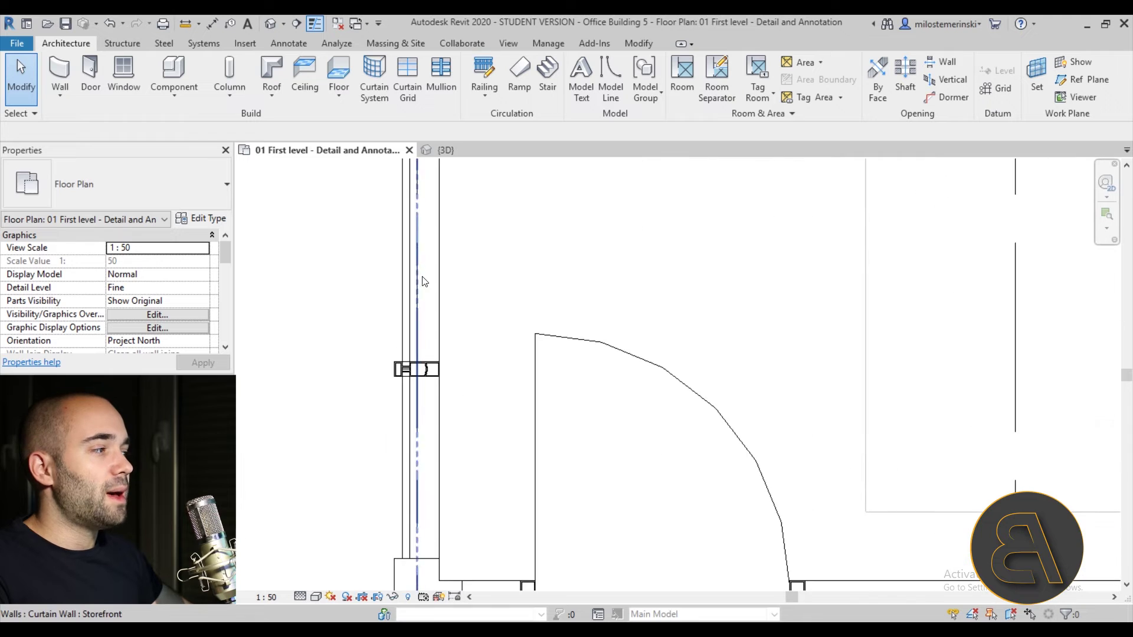
{"action": "middle_click_drag", "start_coordinate": [490, 320], "coordinate": [493, 512]}
{"action": "scroll", "coordinate": [485, 501], "scroll_direction": "down", "scroll_amount": 4}
- Examine the batting insulation in the elevator core's exterior wall down to its corner with the curtain wall
{"action": "scroll", "coordinate": [487, 460], "scroll_direction": "down", "scroll_amount": 1}
{"action": "middle_click_drag", "start_coordinate": [486, 256], "coordinate": [391, 595]}
{"action": "scroll", "coordinate": [459, 391], "scroll_direction": "up", "scroll_amount": 5}
{"action": "scroll", "coordinate": [487, 448], "scroll_direction": "down", "scroll_amount": 3}
{"action": "scroll", "coordinate": [602, 318], "scroll_direction": "down", "scroll_amount": 2}
{"action": "middle_click_drag", "start_coordinate": [625, 301], "coordinate": [511, 444]}
{"action": "scroll", "coordinate": [490, 389], "scroll_direction": "up", "scroll_amount": 3}
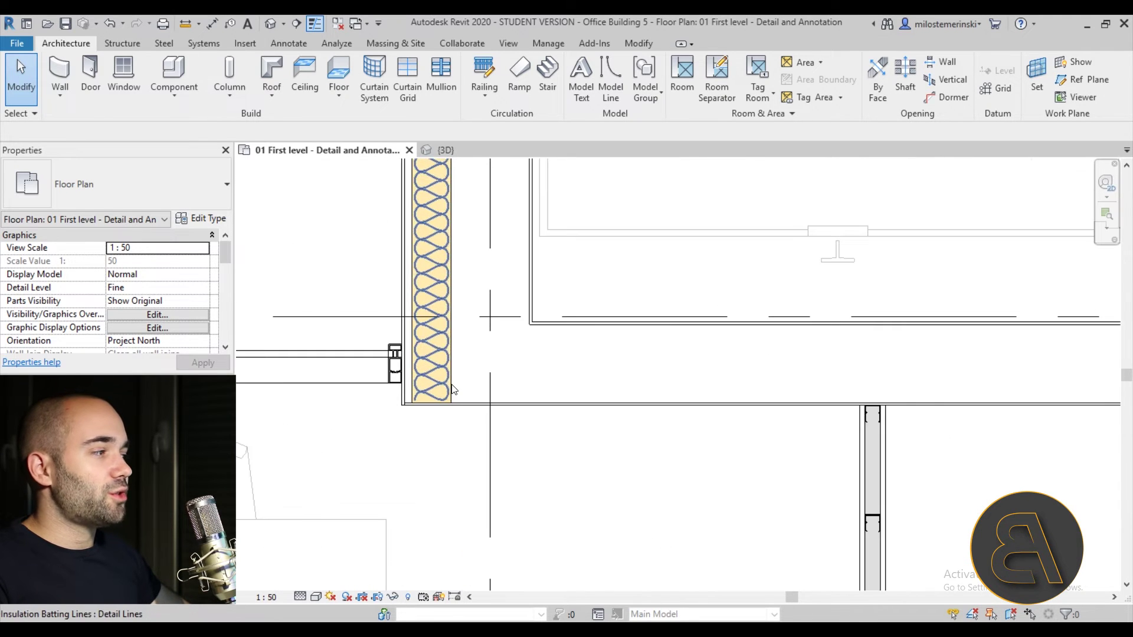
{"action": "scroll", "coordinate": [360, 413], "scroll_direction": "down", "scroll_amount": 2}
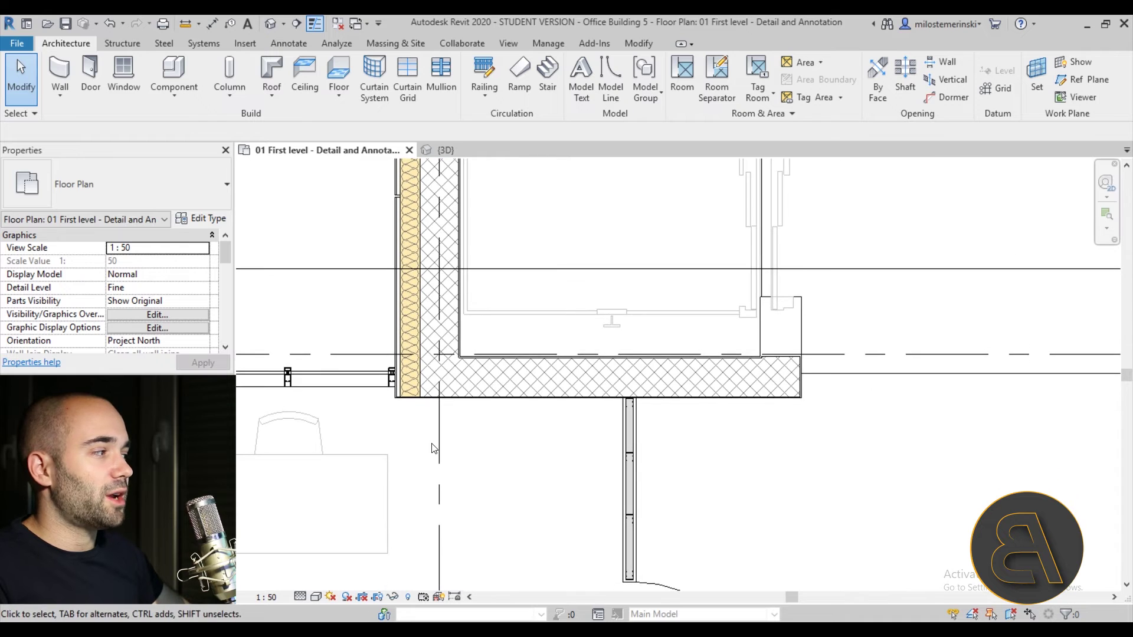
{"action": "scroll", "coordinate": [411, 392], "scroll_direction": "up", "scroll_amount": 3}
{"action": "scroll", "coordinate": [412, 392], "scroll_direction": "down", "scroll_amount": 3}
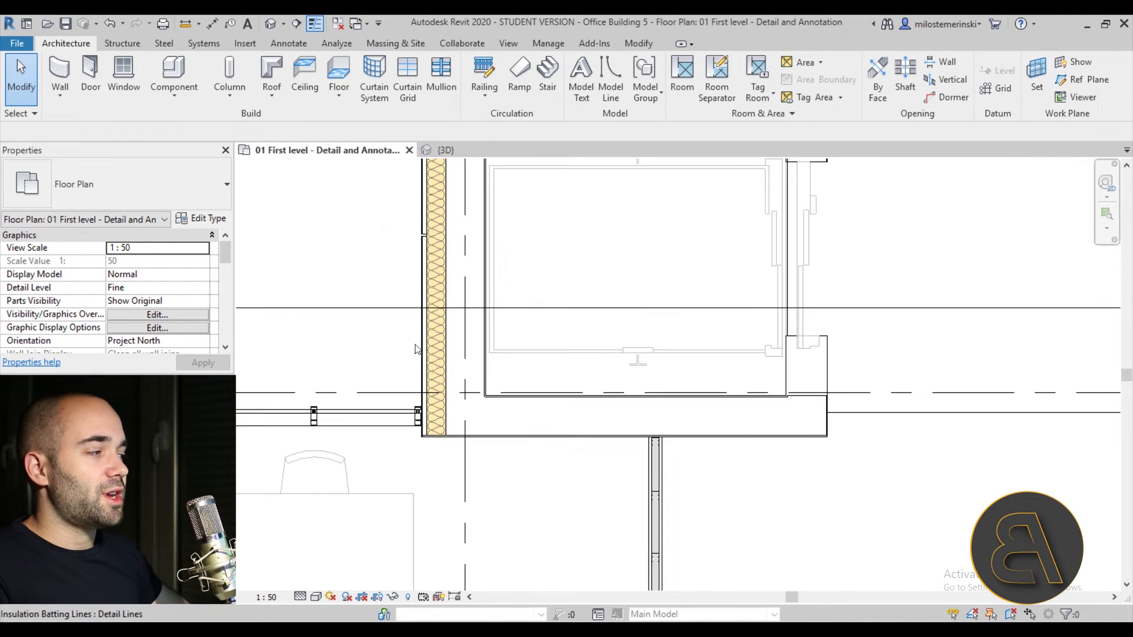
{"action": "scroll", "coordinate": [418, 466], "scroll_direction": "up", "scroll_amount": 3}
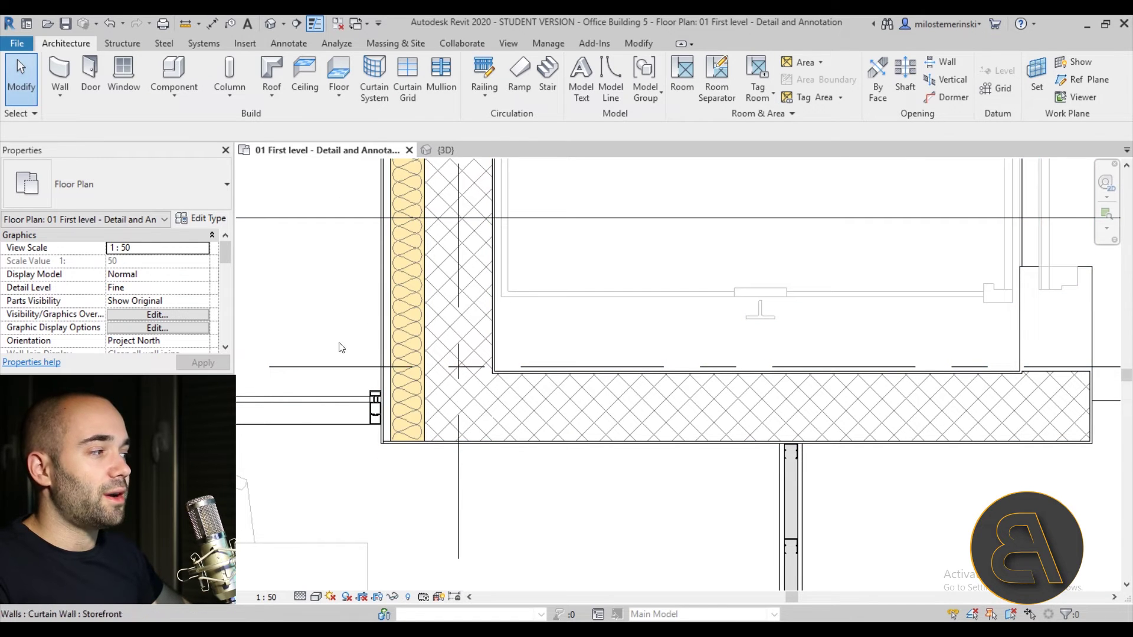
{"action": "scroll", "coordinate": [413, 413], "scroll_direction": "down", "scroll_amount": 2}
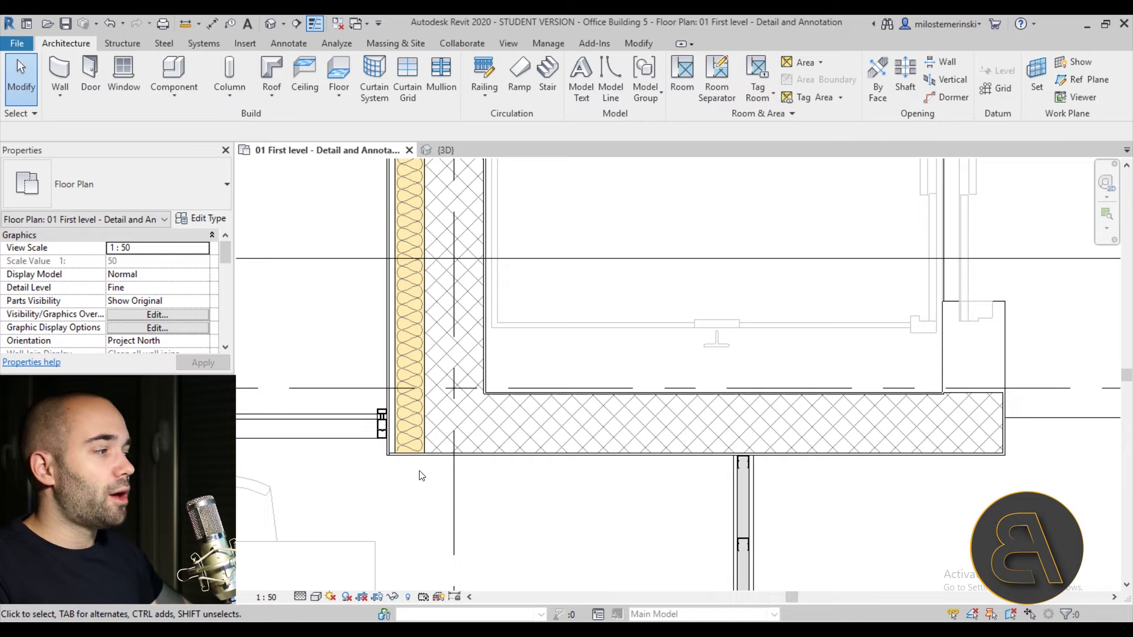
- Examine the stud profiles at the mitred corner of the restroom partition behind the toilets
{"action": "middle_click_drag", "start_coordinate": [413, 413], "coordinate": [420, 361]}
{"action": "middle_click_drag", "start_coordinate": [455, 431], "coordinate": [693, 197]}
{"action": "scroll", "coordinate": [678, 212], "scroll_direction": "down", "scroll_amount": 1}
{"action": "scroll", "coordinate": [514, 327], "scroll_direction": "up", "scroll_amount": 3}
{"action": "scroll", "coordinate": [600, 266], "scroll_direction": "up", "scroll_amount": 2}
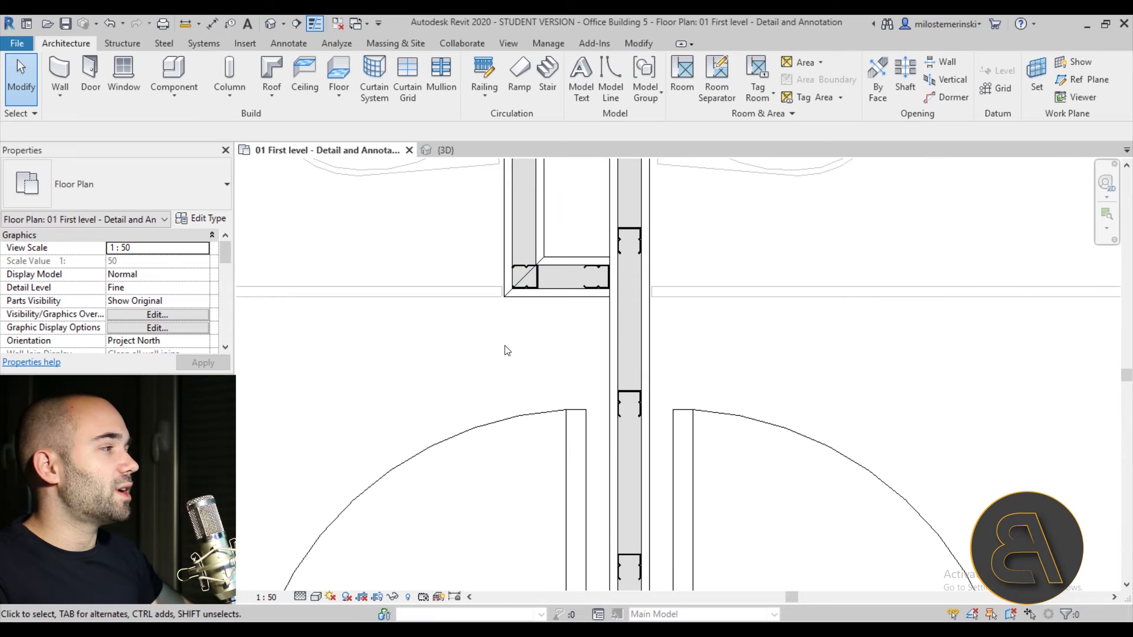
{"action": "middle_click_drag", "start_coordinate": [543, 243], "coordinate": [479, 336]}
{"action": "scroll", "coordinate": [480, 333], "scroll_direction": "up", "scroll_amount": 2}
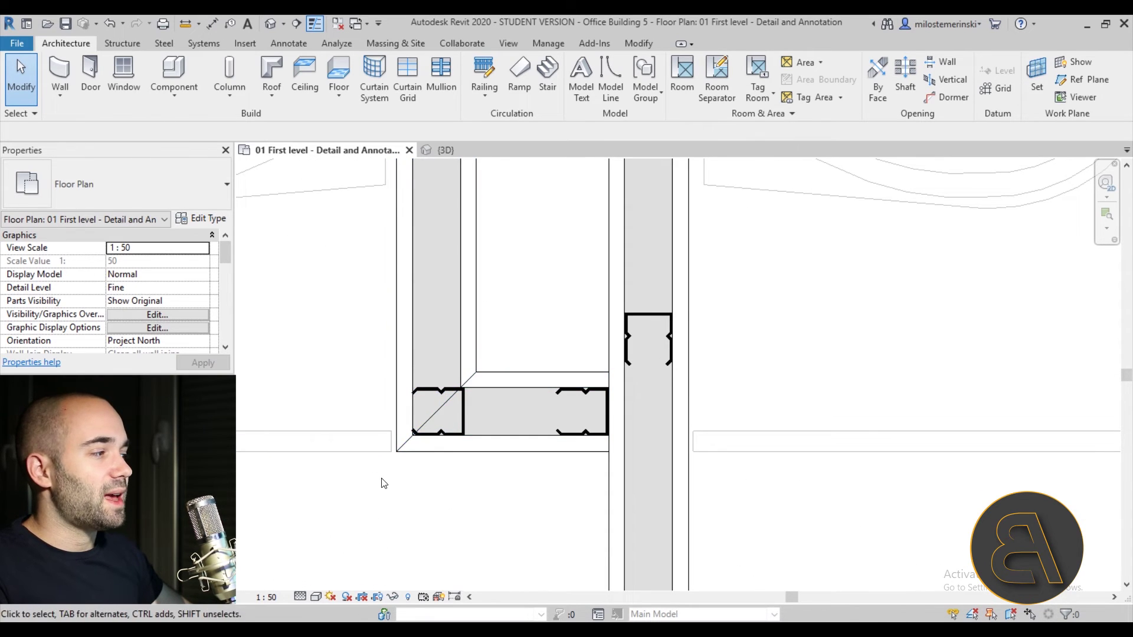
{"action": "scroll", "coordinate": [366, 339], "scroll_direction": "down", "scroll_amount": 3}
{"action": "scroll", "coordinate": [367, 339], "scroll_direction": "down", "scroll_amount": 4}
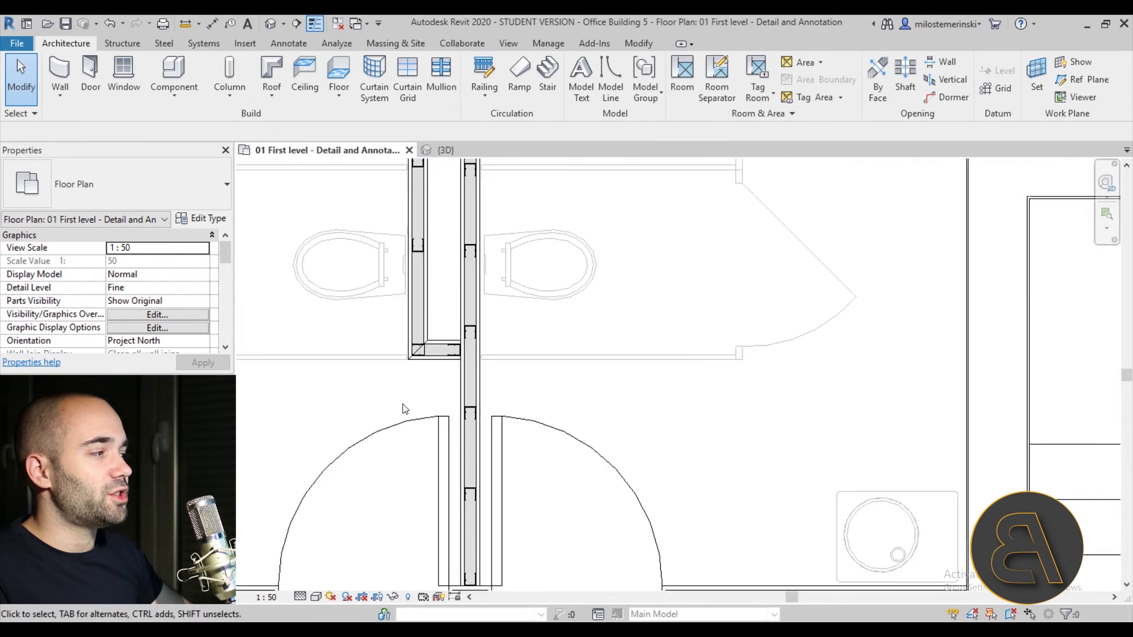
- Review the overall layout of the first-level floor plan
{"action": "scroll", "coordinate": [428, 270], "scroll_direction": "down", "scroll_amount": 6}
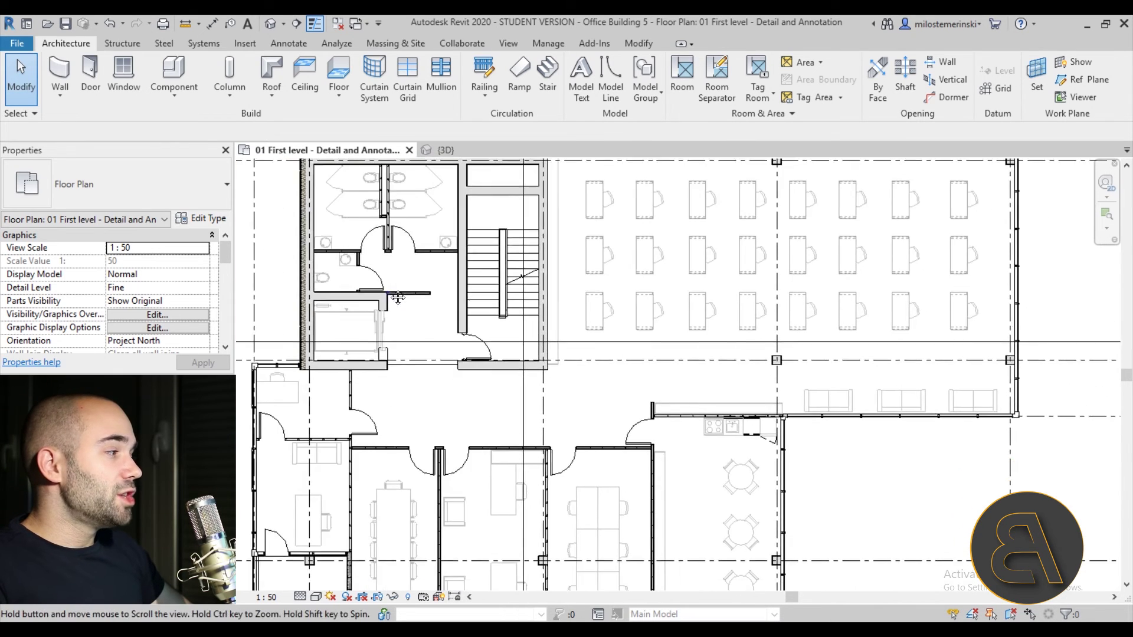
{"action": "scroll", "coordinate": [410, 347], "scroll_direction": "down", "scroll_amount": 1}
{"action": "middle_click_drag", "start_coordinate": [472, 387], "coordinate": [501, 387]}
{"action": "scroll", "coordinate": [509, 432], "scroll_direction": "down", "scroll_amount": 2}
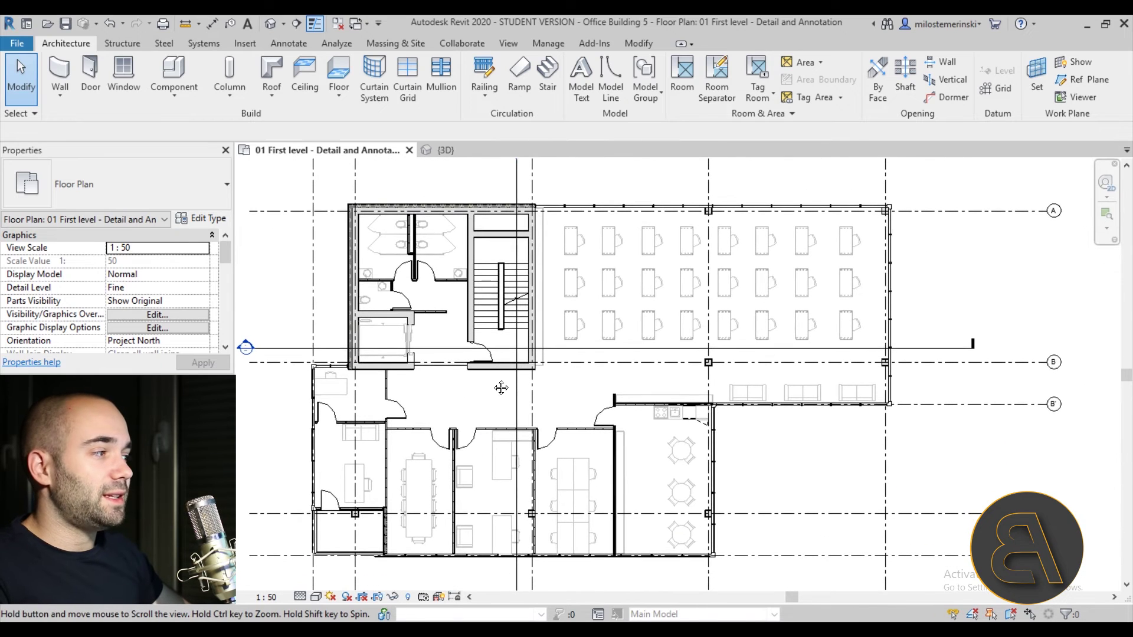